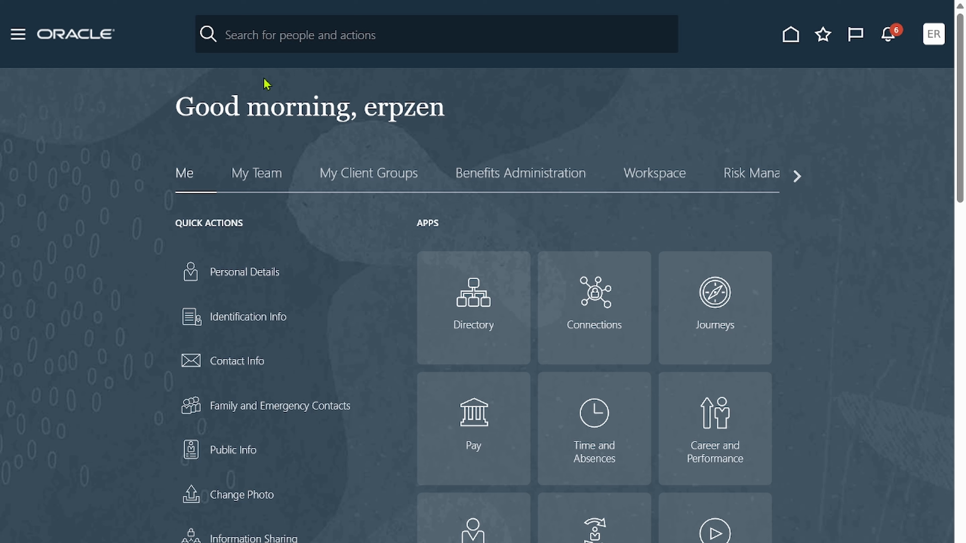
- Go to the Fixed Assets work area and open the Inquire Assets task
click(18, 38)
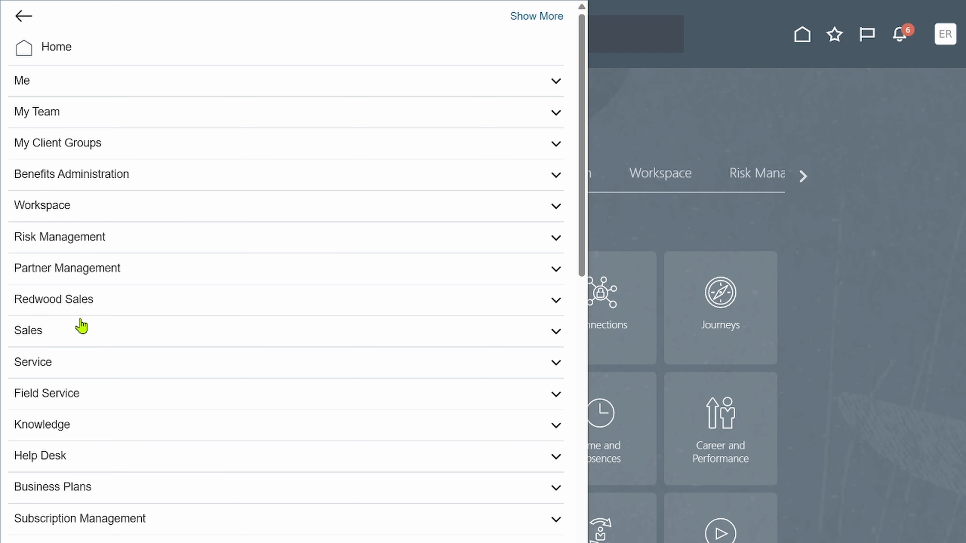
scroll(224, 282, down, 15)
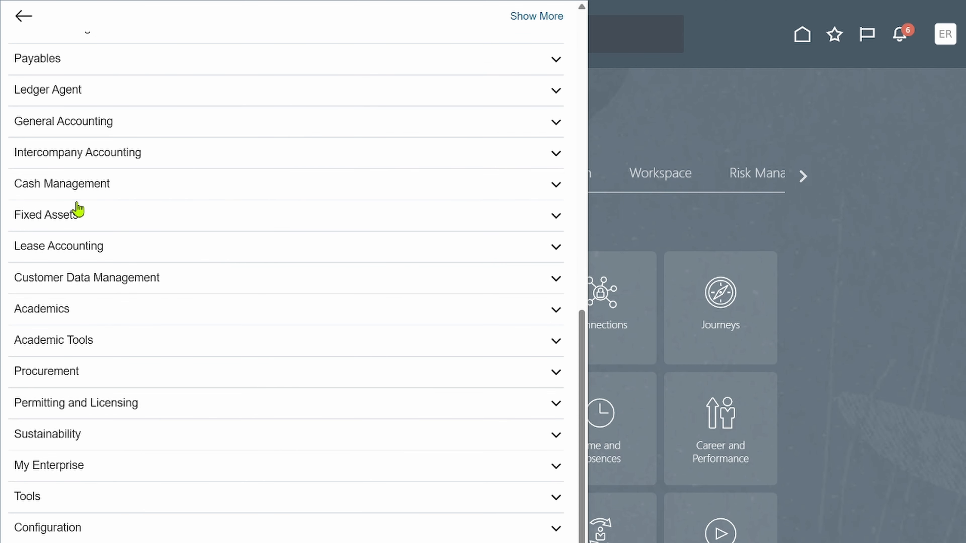
click(28, 215)
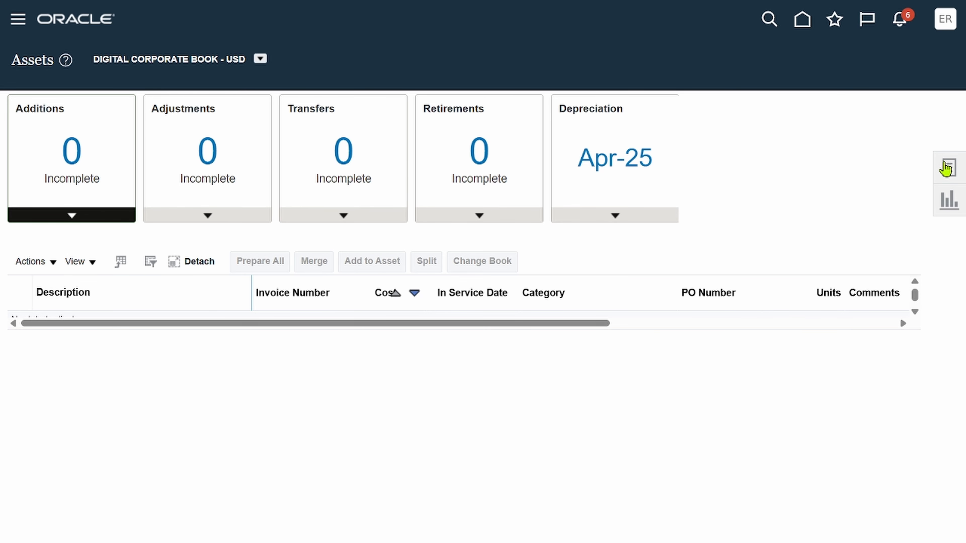
click(947, 168)
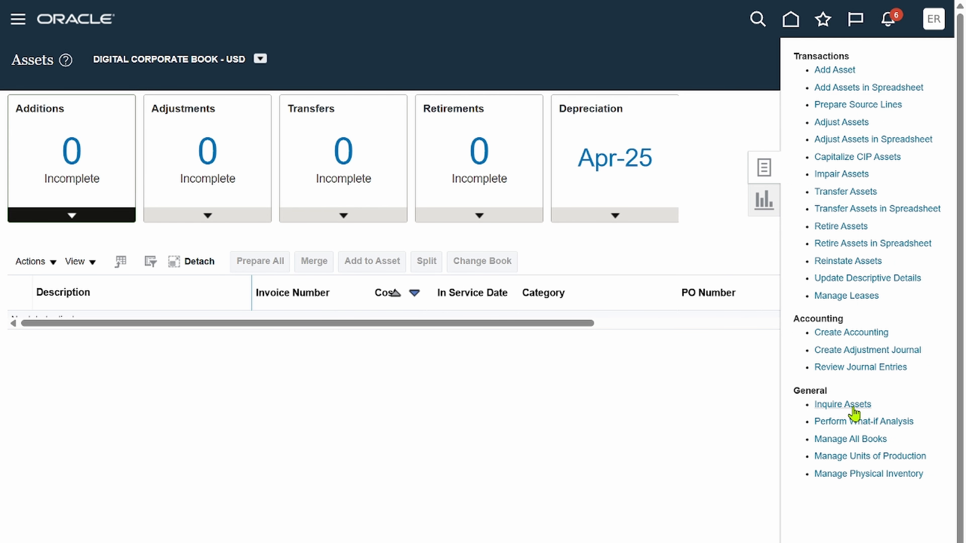
click(852, 407)
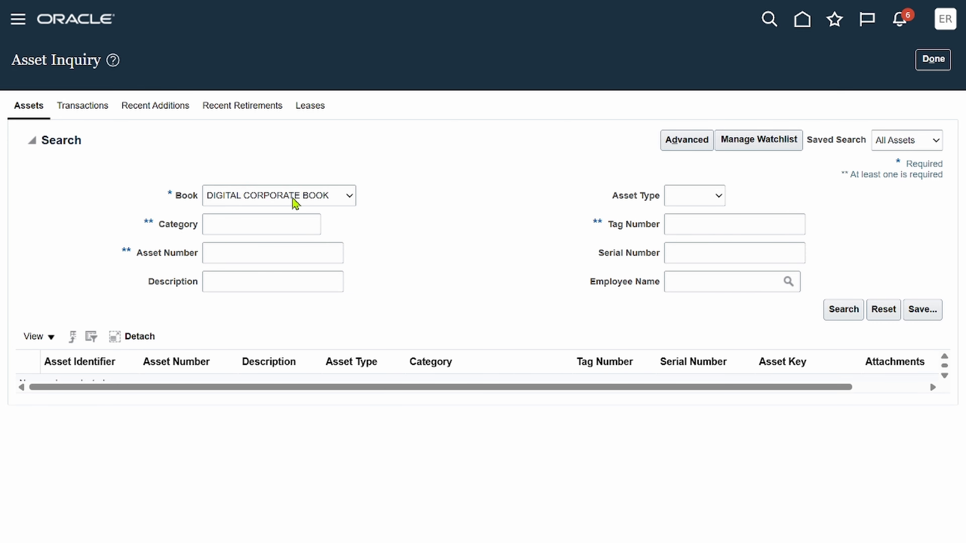
- Search DIGITAL CORPORATE BOOK for assets using asset number 1
click(233, 254)
text(1)
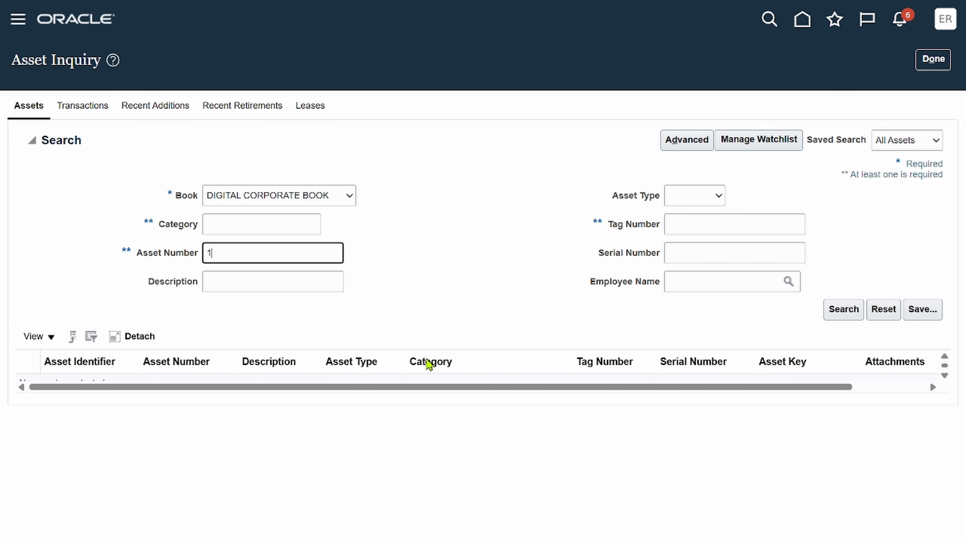
click(834, 310)
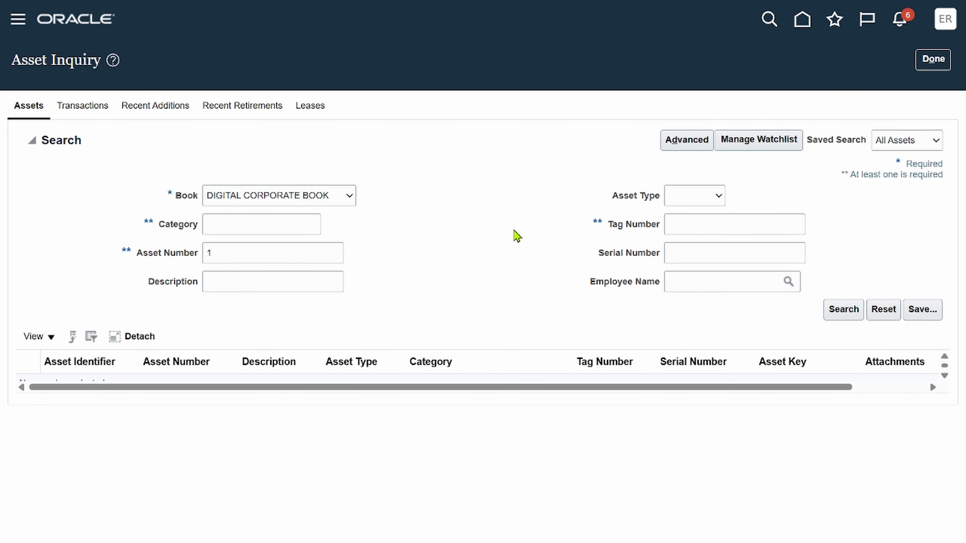
click(851, 310)
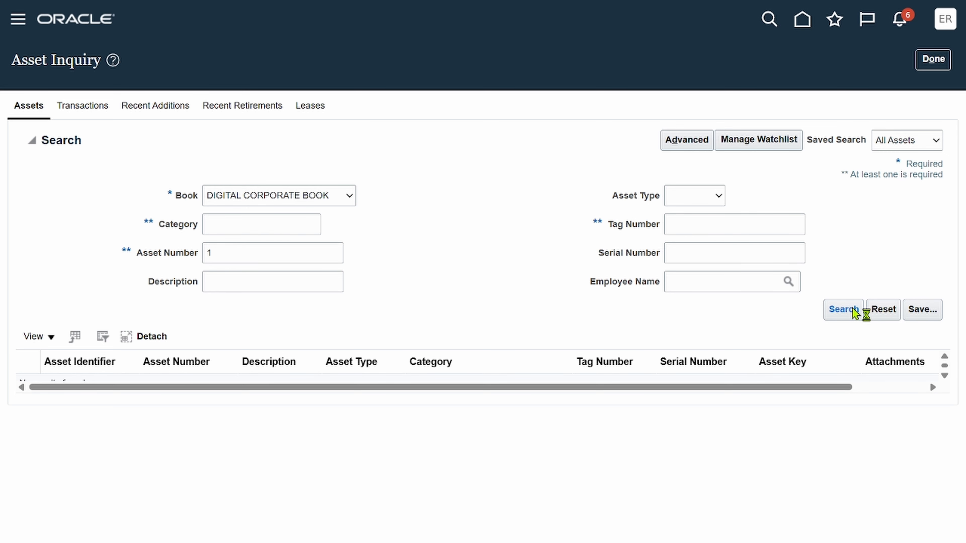
- Switch the inquiry to DIGITAL CORP BOOK, rerun the search, and examine asset number 1000002
click(332, 198)
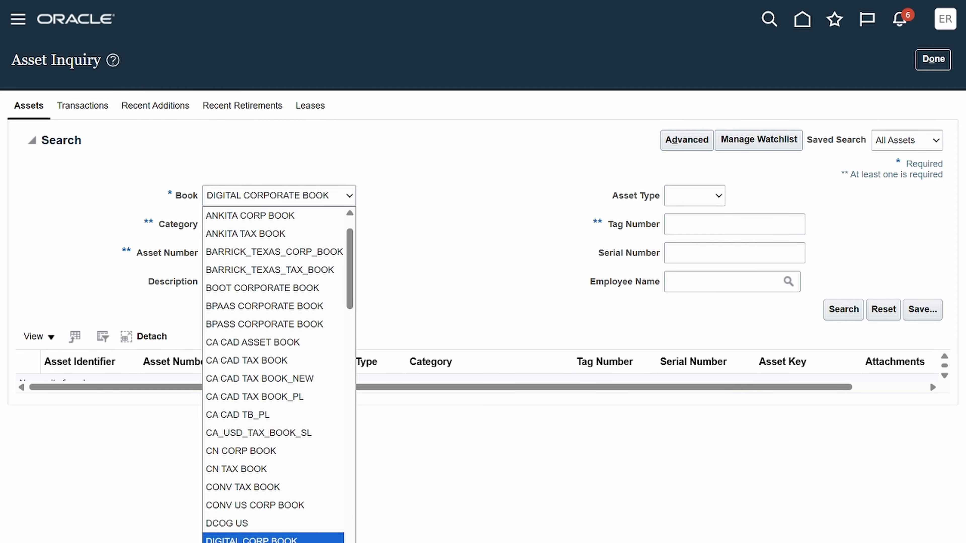
click(274, 538)
click(846, 313)
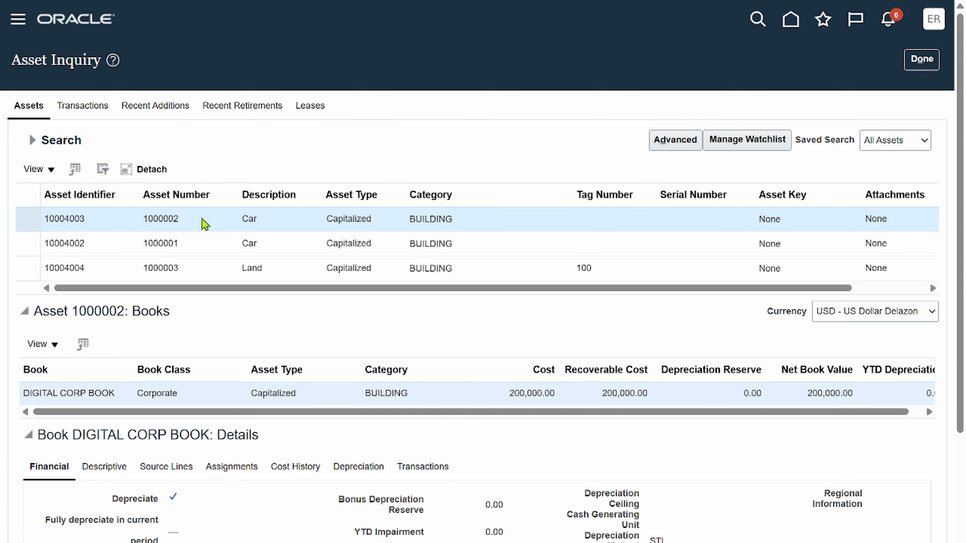
drag(182, 220, 142, 217)
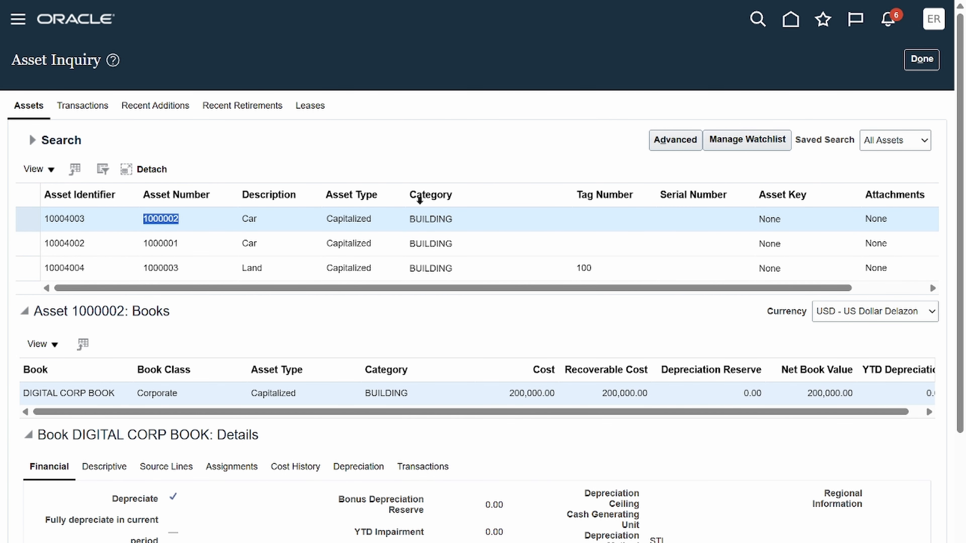
- Close the asset inquiry, open the Adjust Assets task, and check which books it offers
click(922, 59)
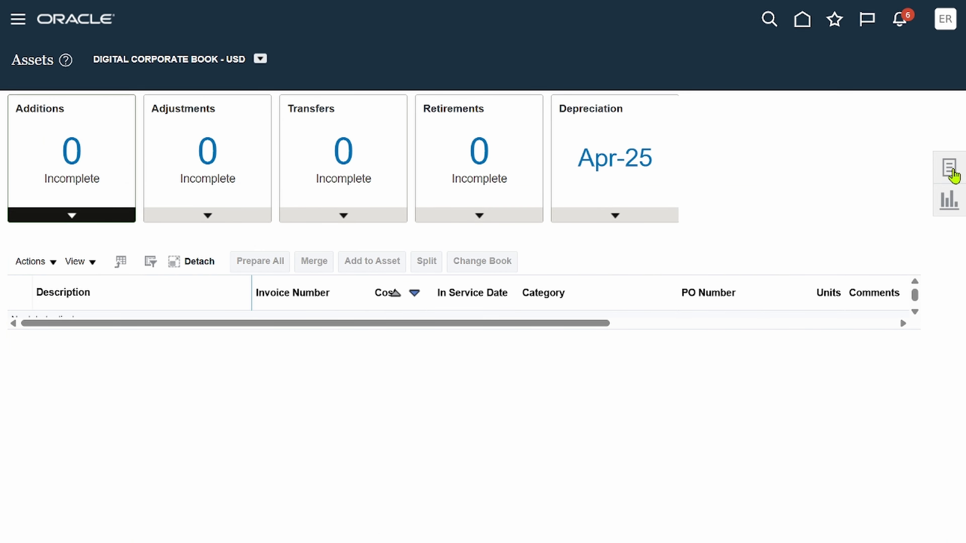
click(950, 168)
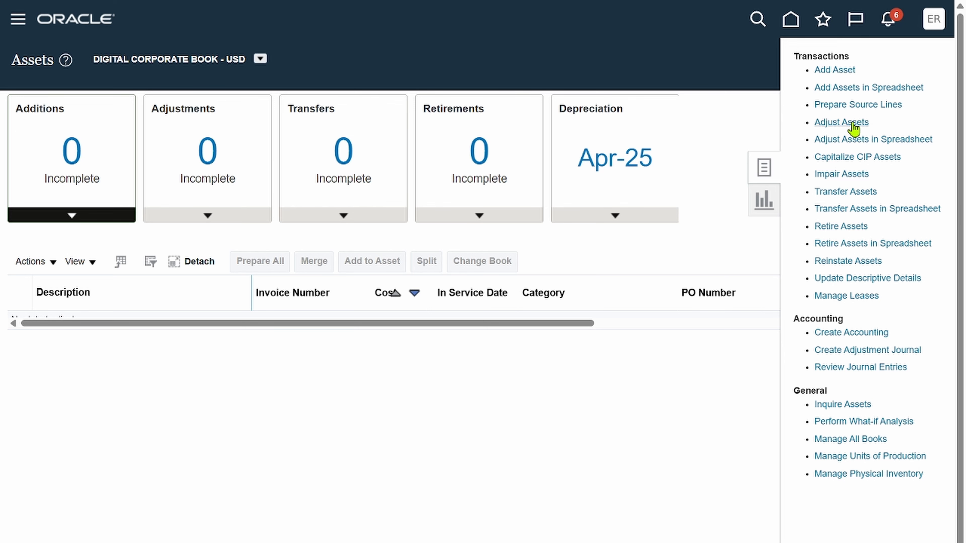
click(852, 123)
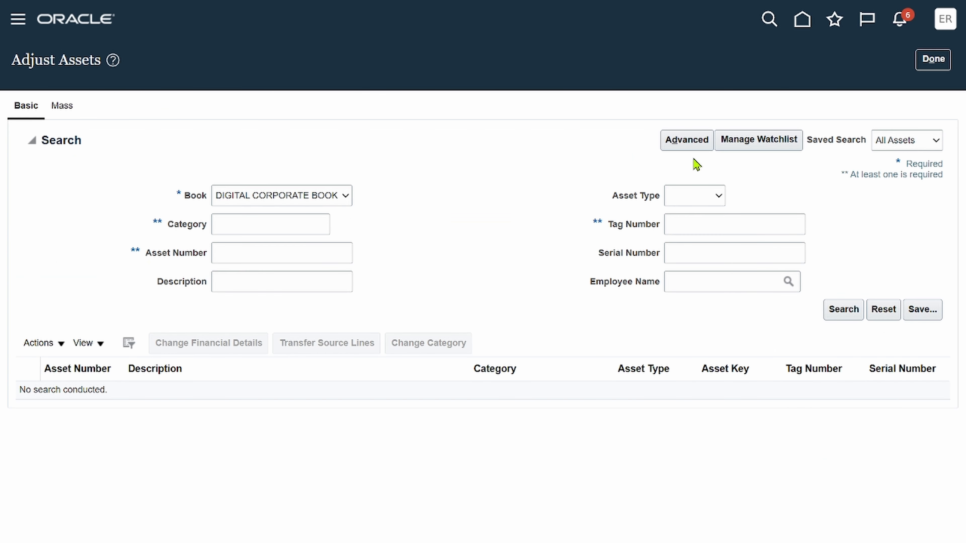
click(334, 201)
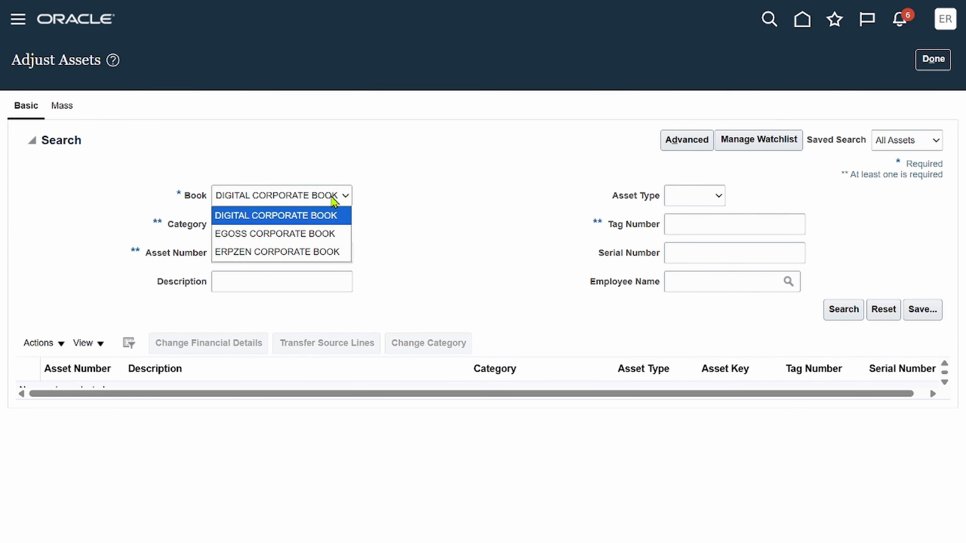
click(410, 230)
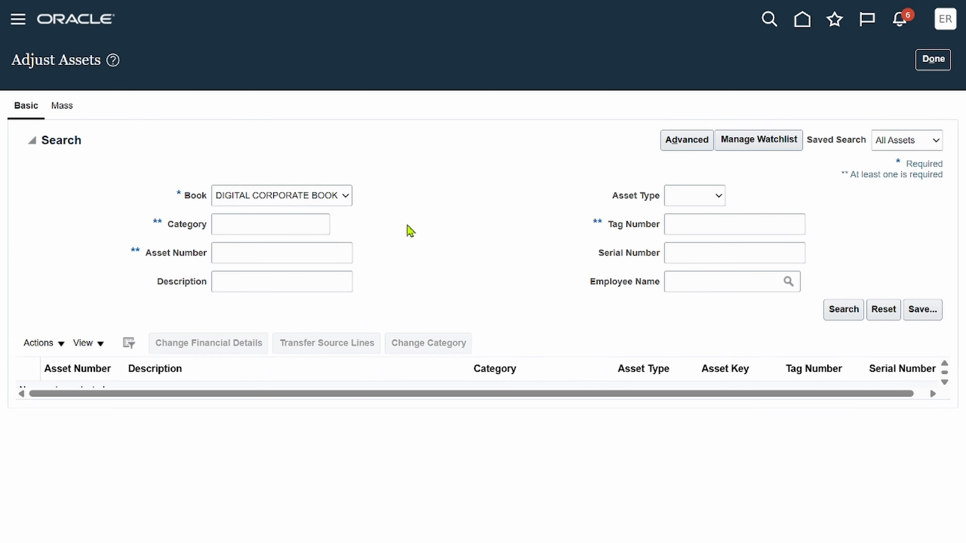
- Leave Adjust Assets and go to the Financials setup page
click(938, 65)
click(944, 27)
click(713, 246)
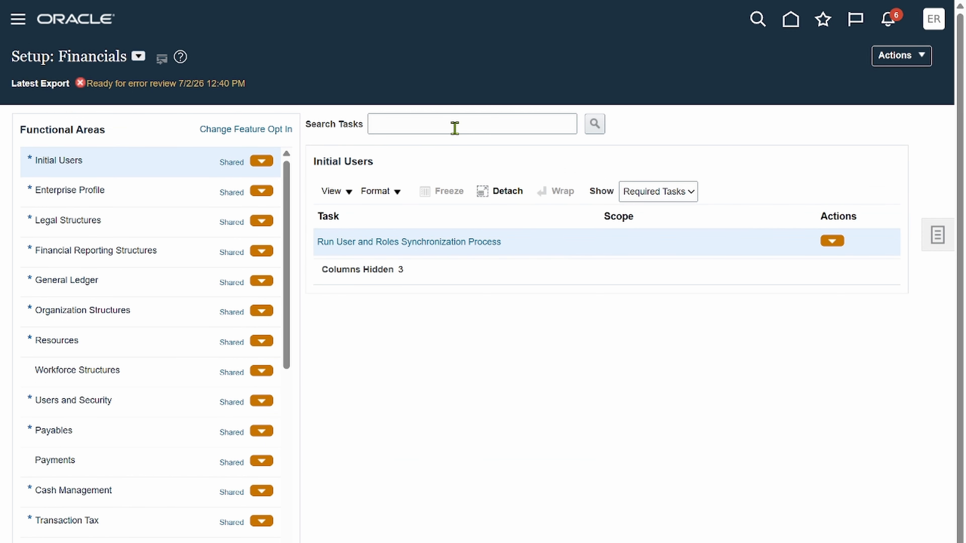
- Search the setup tasks for "Manage asset book data access" and open Manage Asset Book Data Access for Users
click(452, 123)
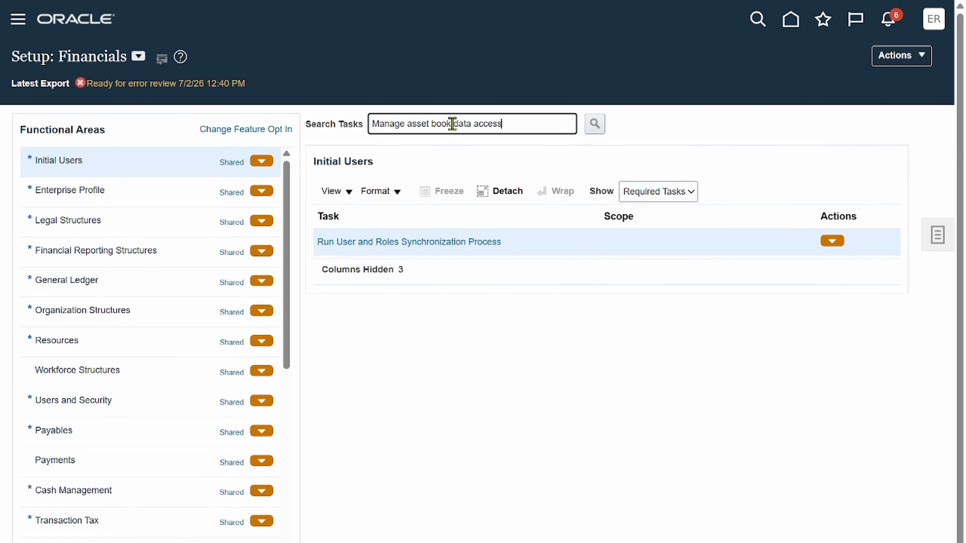
key(Return)
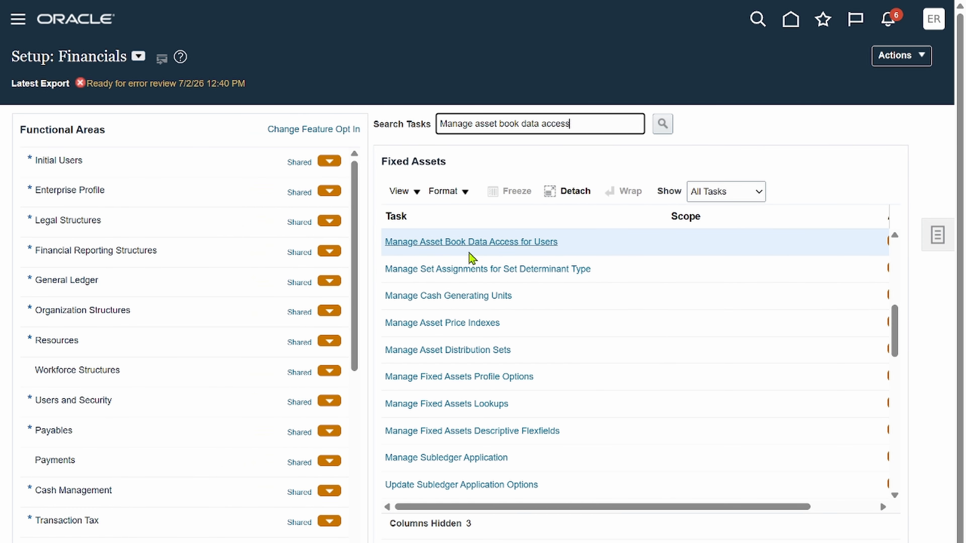
click(518, 243)
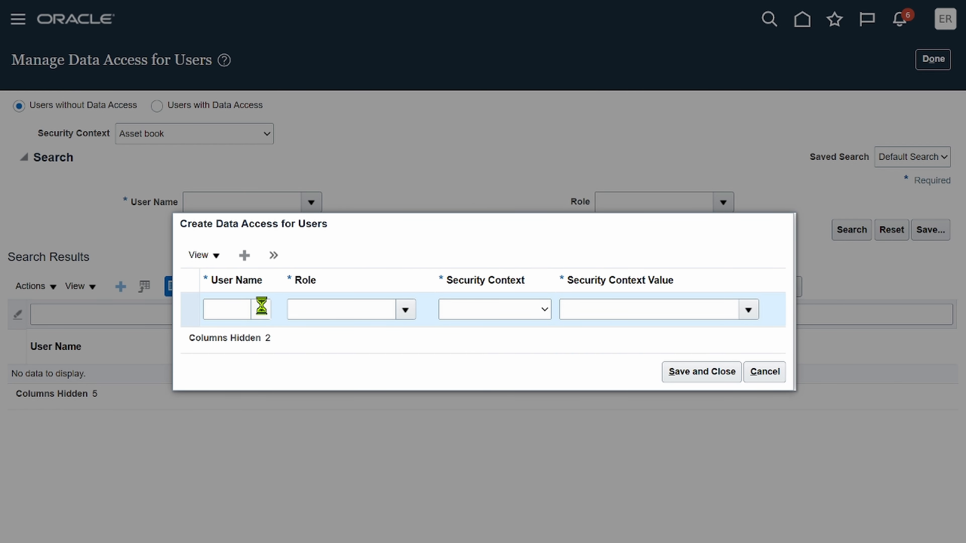
- Search for the user name erpzen and assign the exact match Erpzen to the new data access row
click(261, 310)
click(262, 541)
click(490, 278)
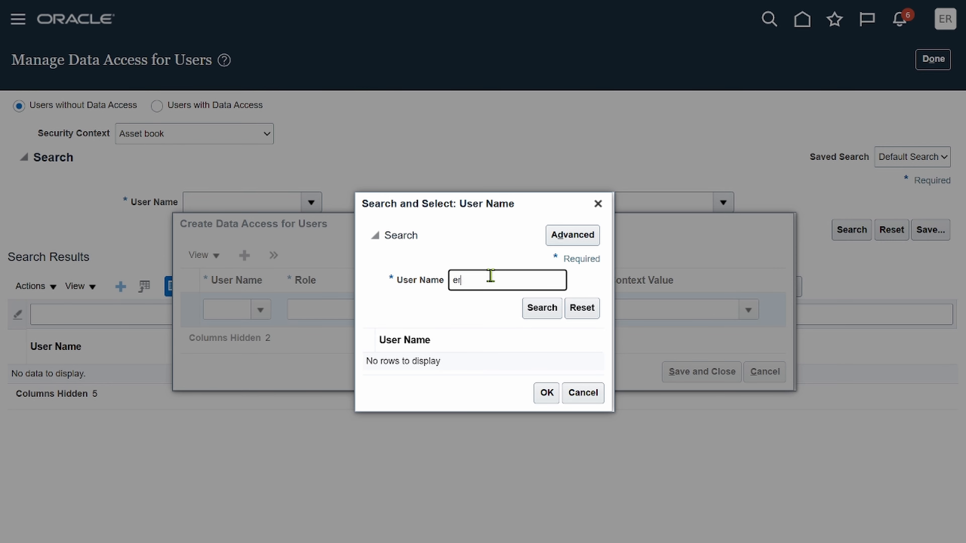
key(Return)
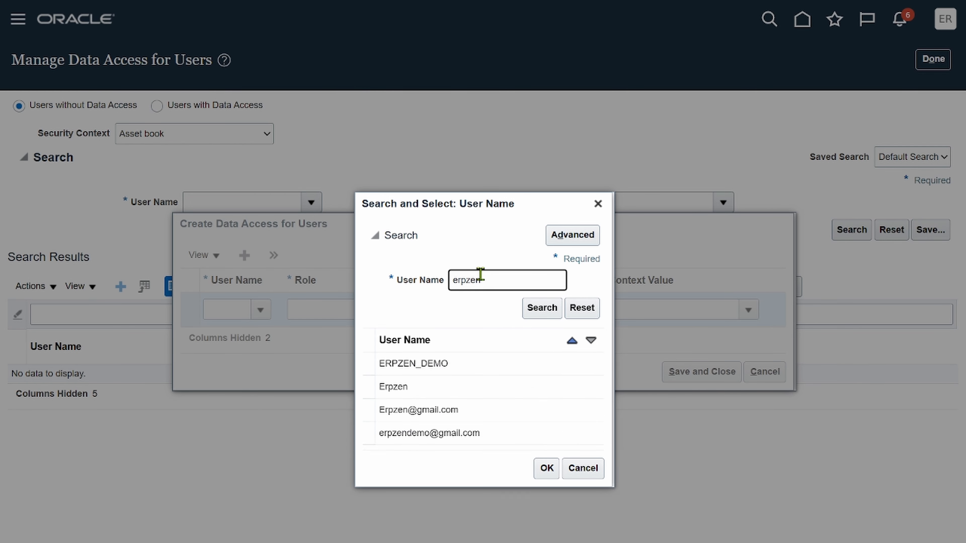
click(460, 350)
click(545, 432)
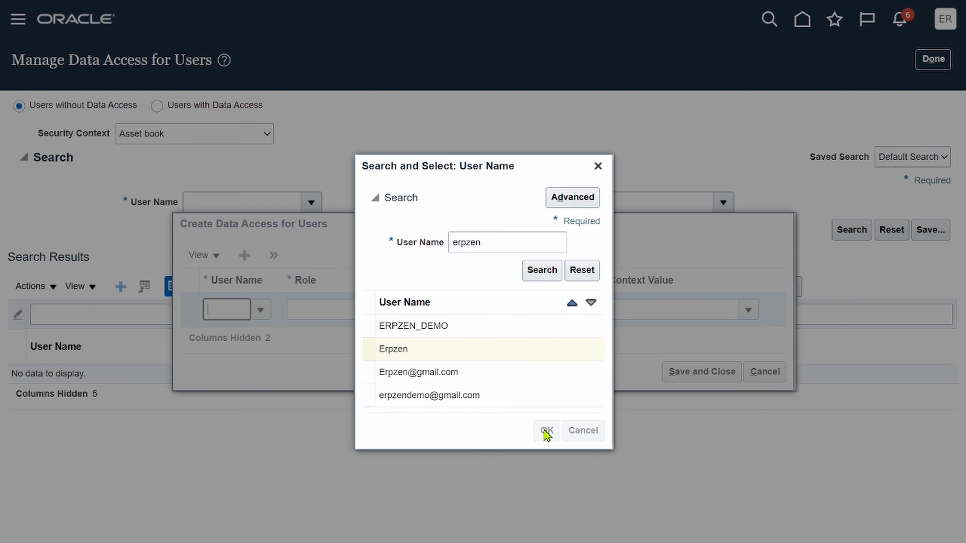
- Set the new data access row's role to Asset Accountant and its security context to Asset book
click(407, 309)
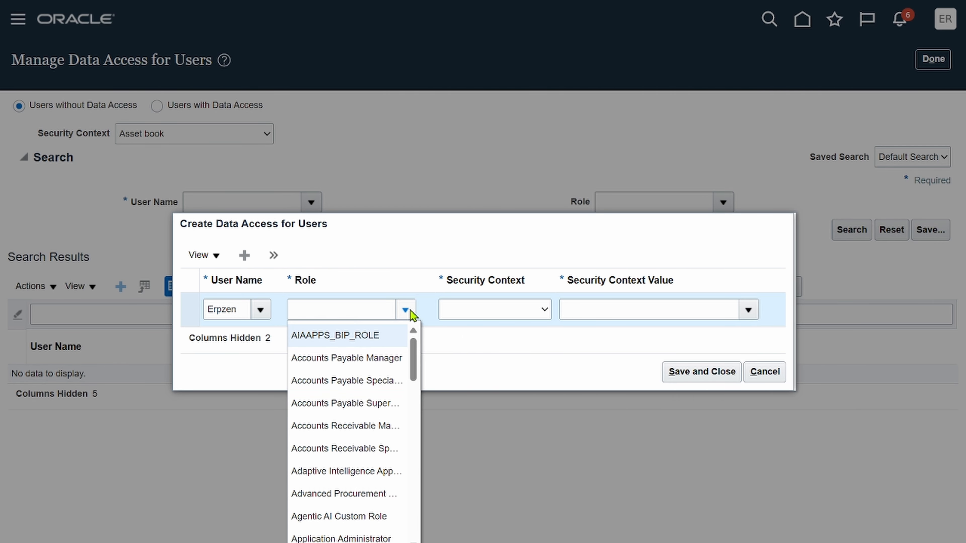
click(312, 542)
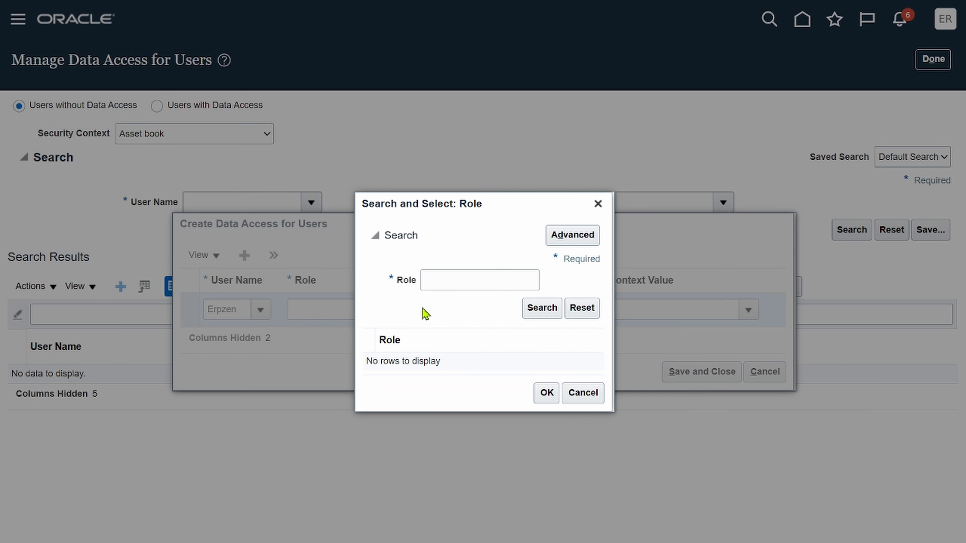
click(473, 282)
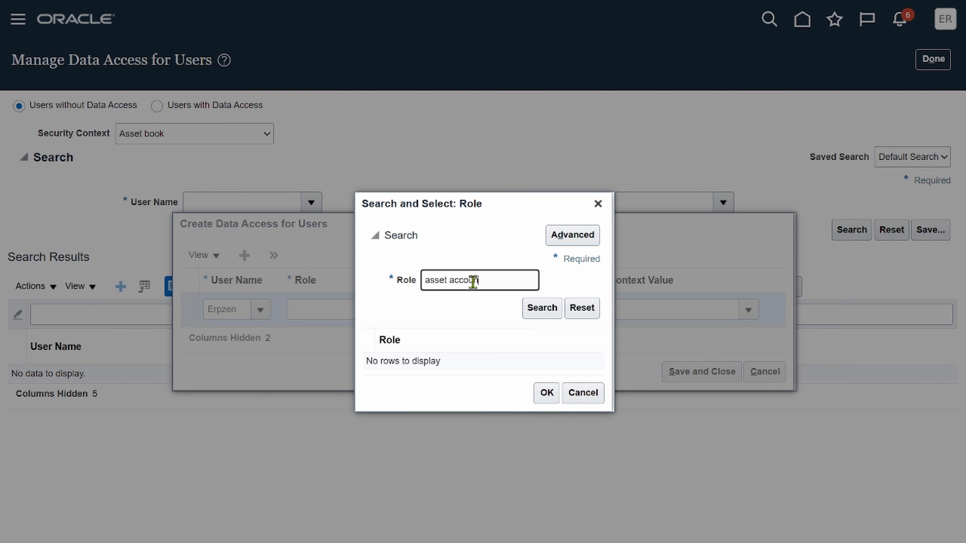
key(Return)
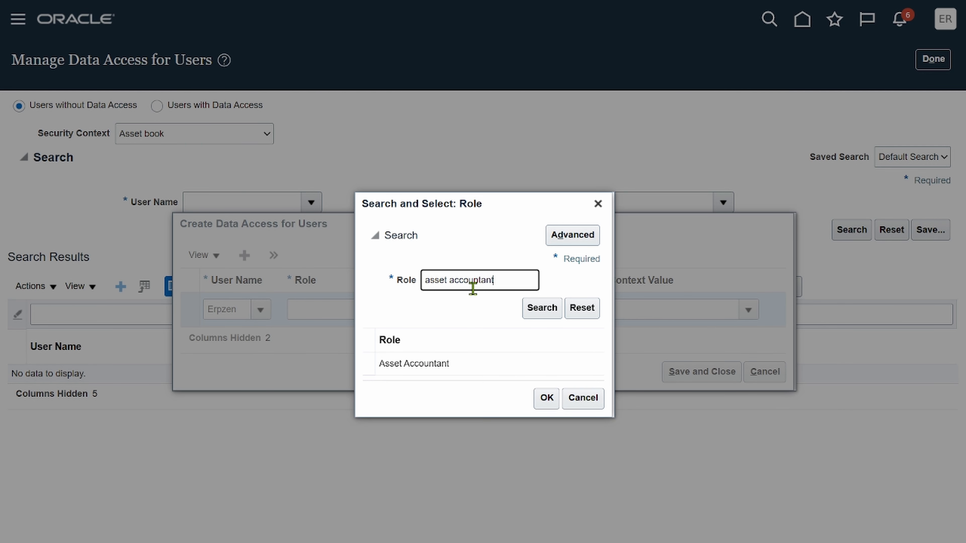
click(489, 361)
click(546, 398)
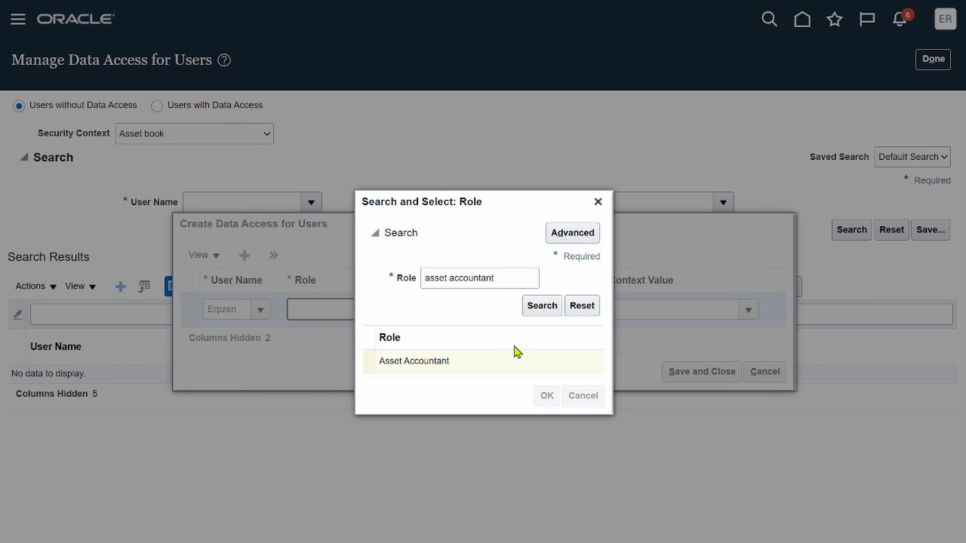
click(547, 310)
click(522, 348)
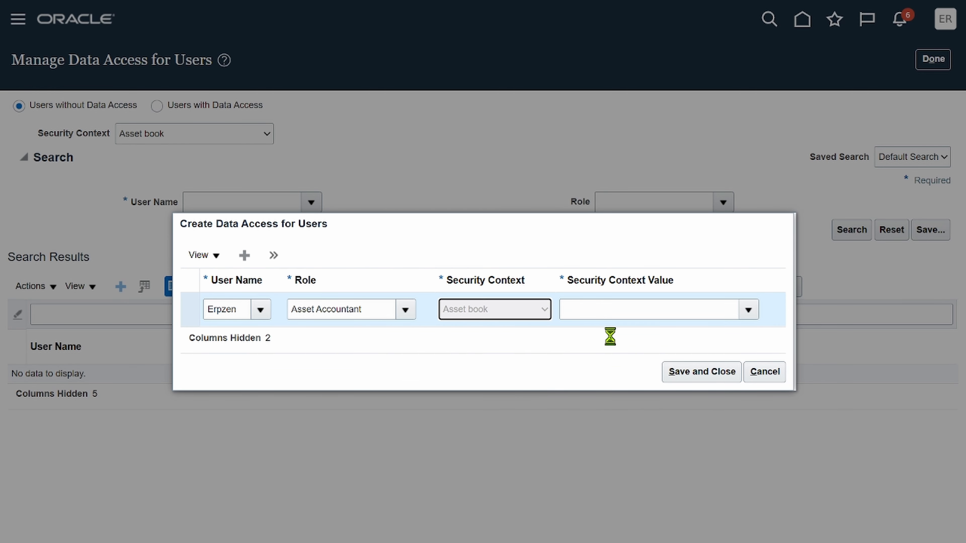
- Open the security context value search for the new data access row and search by the name DIGITAL
click(749, 309)
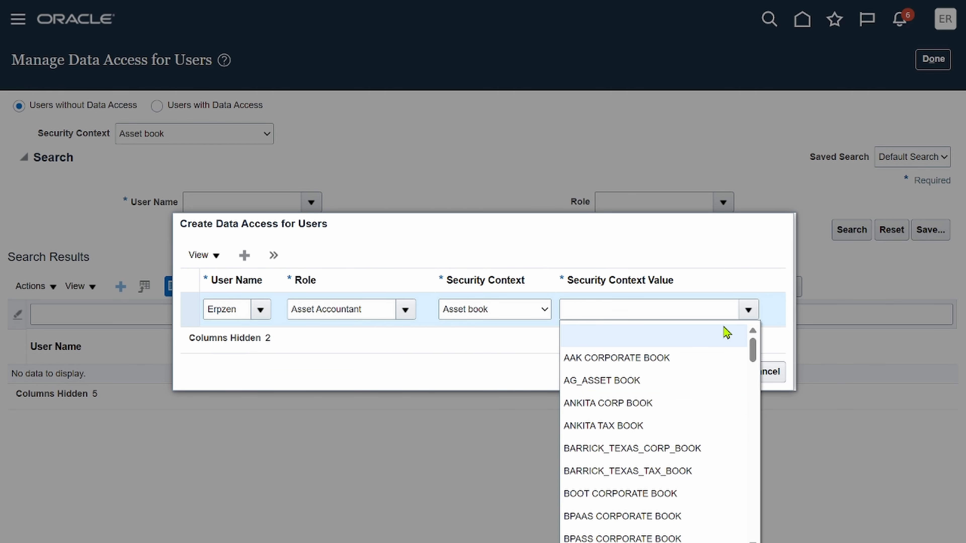
click(575, 542)
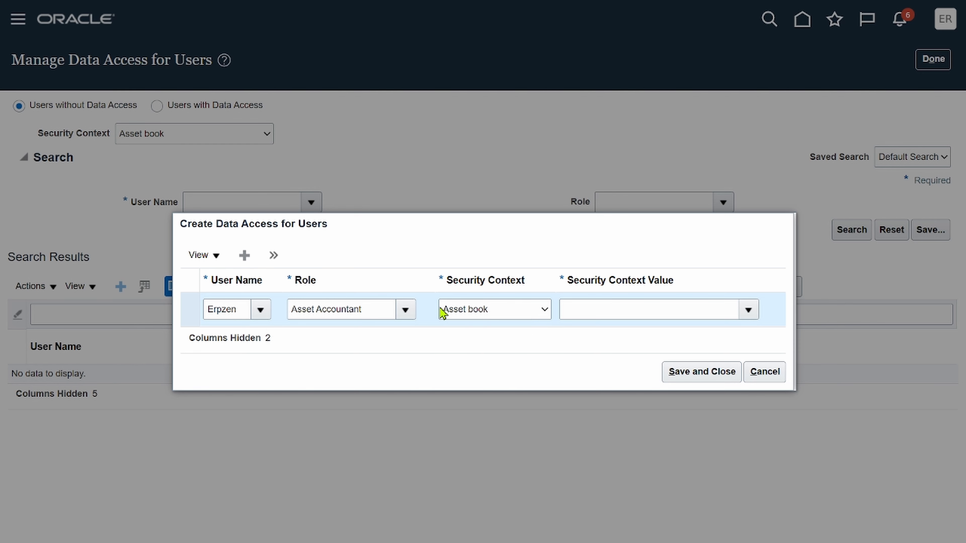
click(457, 272)
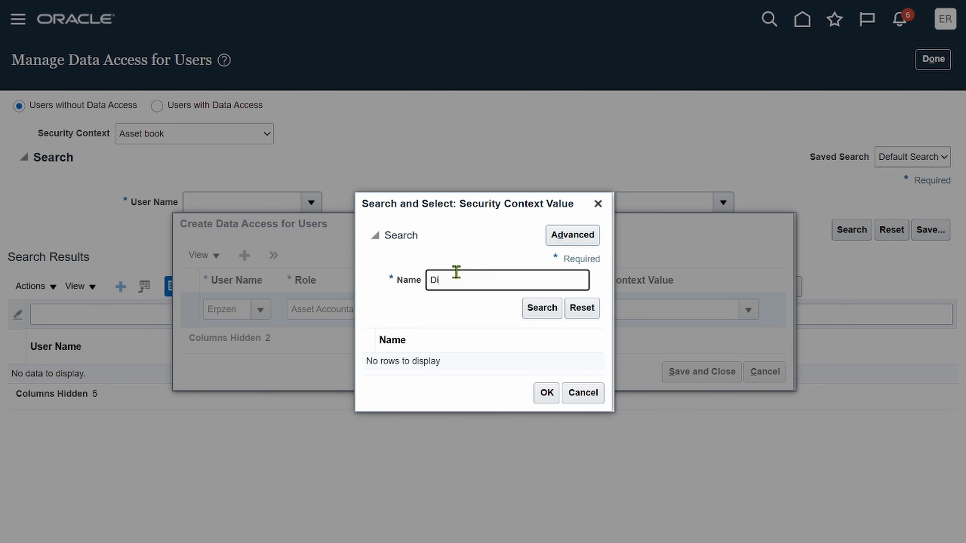
key(Tab)
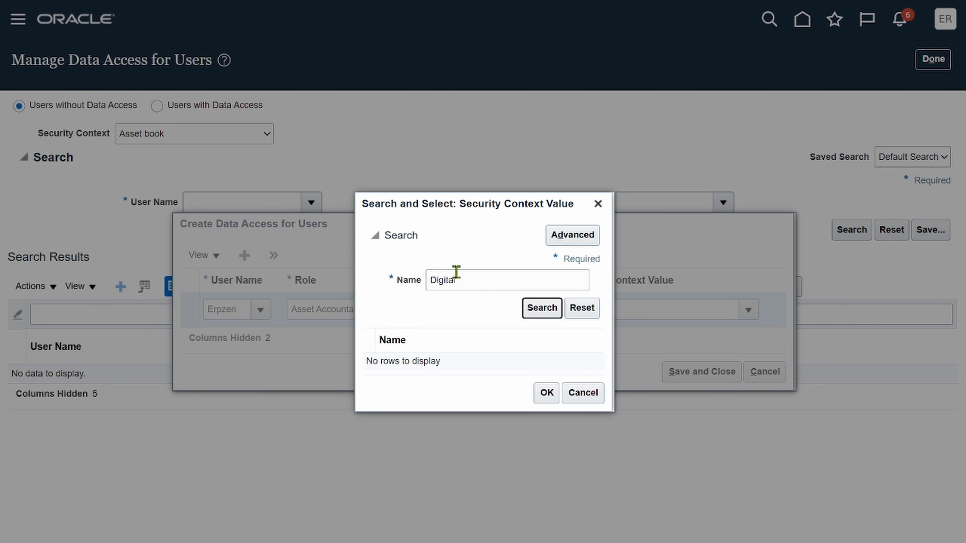
click(546, 314)
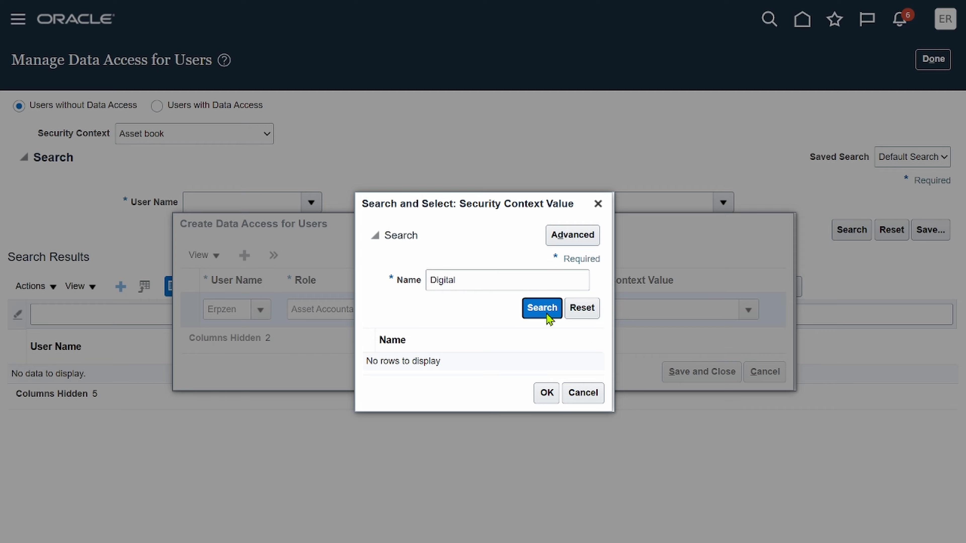
double_click(518, 274)
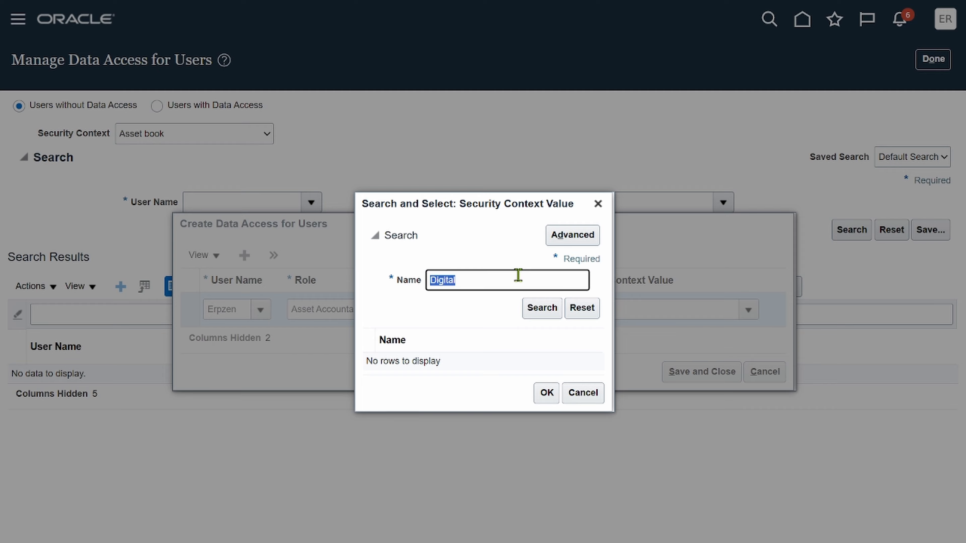
text(DIGITAL)
click(551, 314)
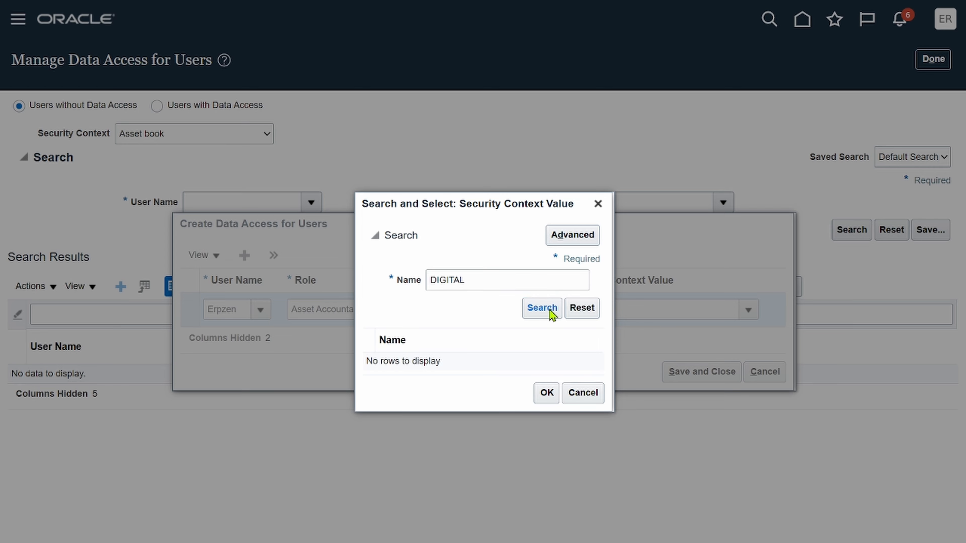
- Use the advanced search for names containing DIGITAL and assign DIGITAL CORP BOOK as the row's security context value
click(576, 240)
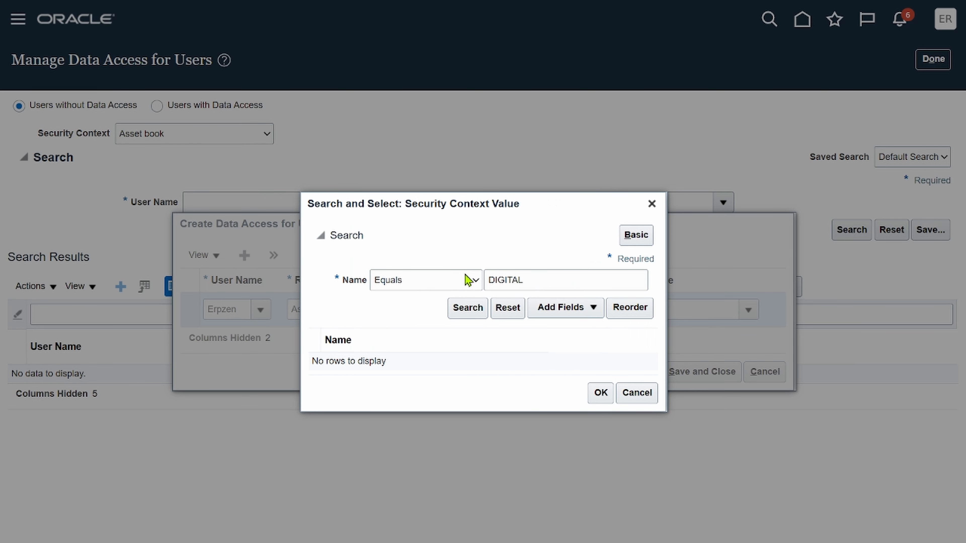
click(468, 281)
click(433, 480)
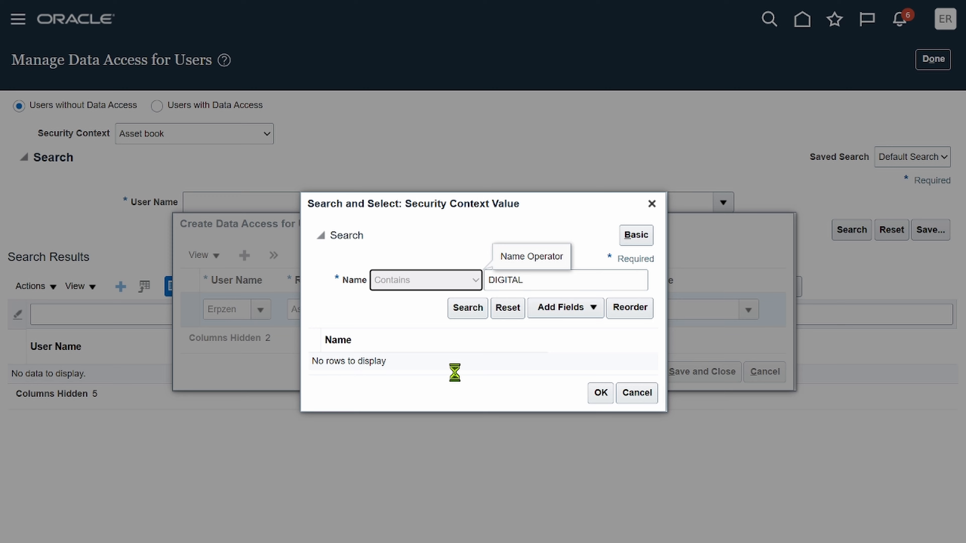
click(465, 315)
click(458, 337)
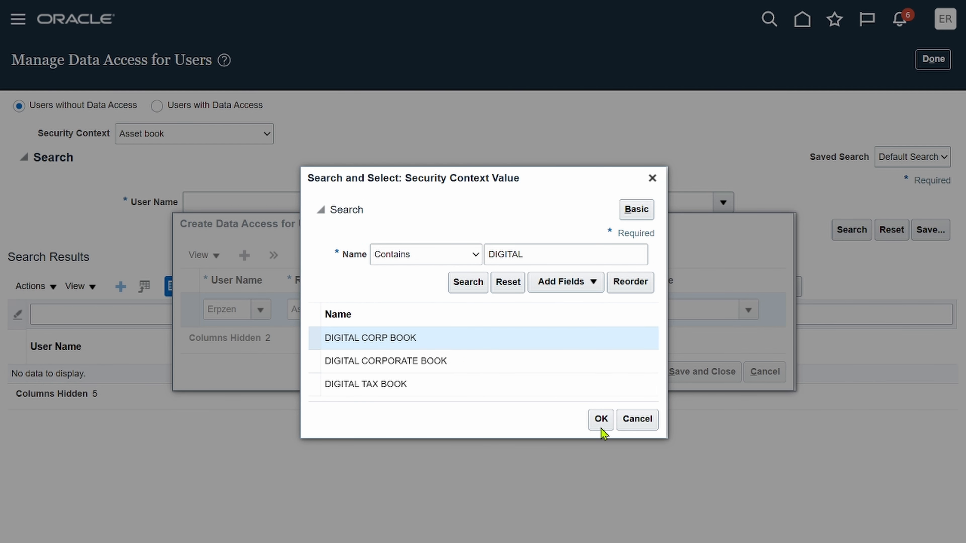
click(602, 420)
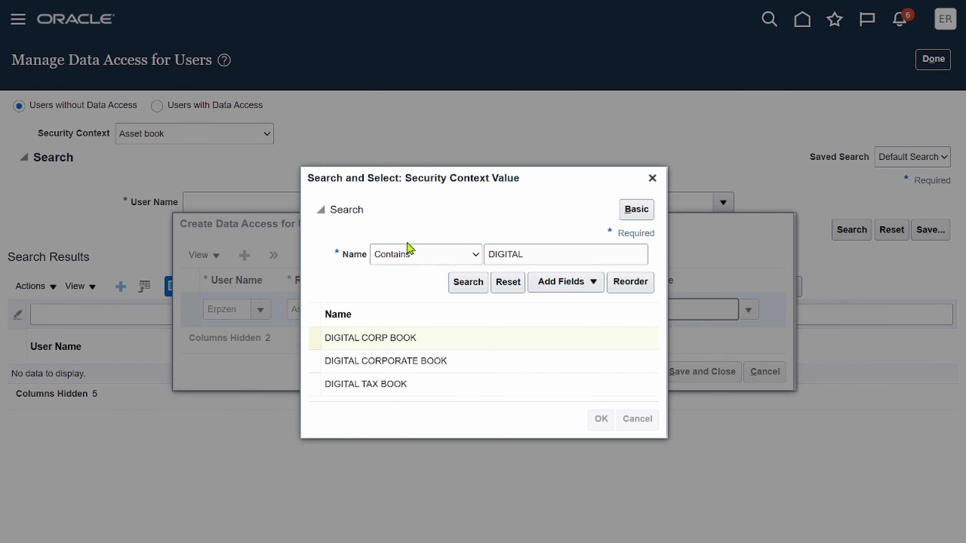
- Duplicate the data access row and set the copy's role to Asset Accounting Manager by searching for Asset Accounting
click(279, 260)
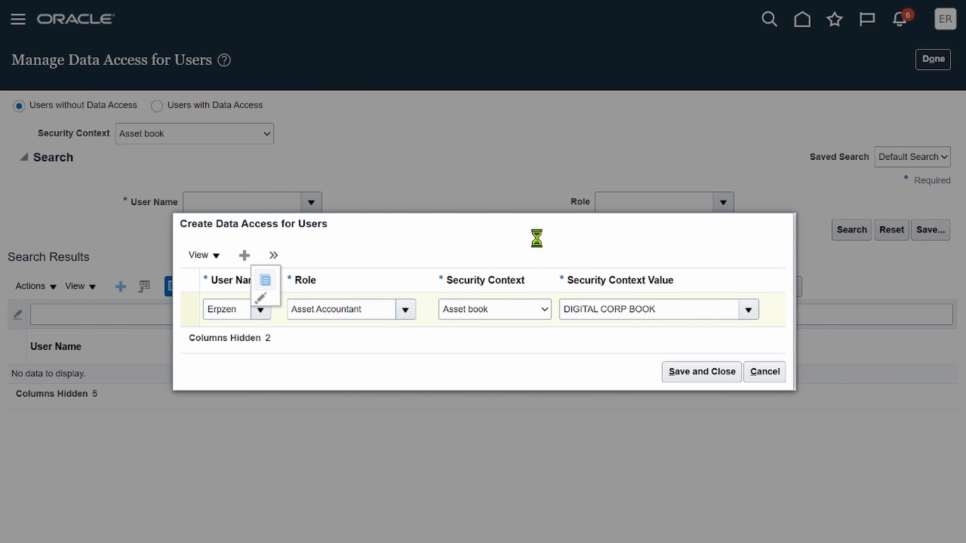
click(646, 182)
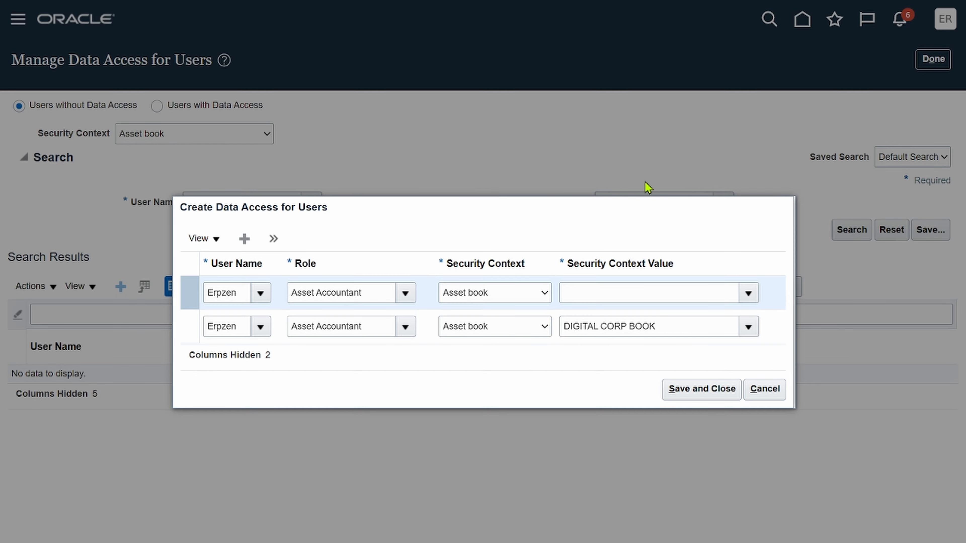
click(410, 288)
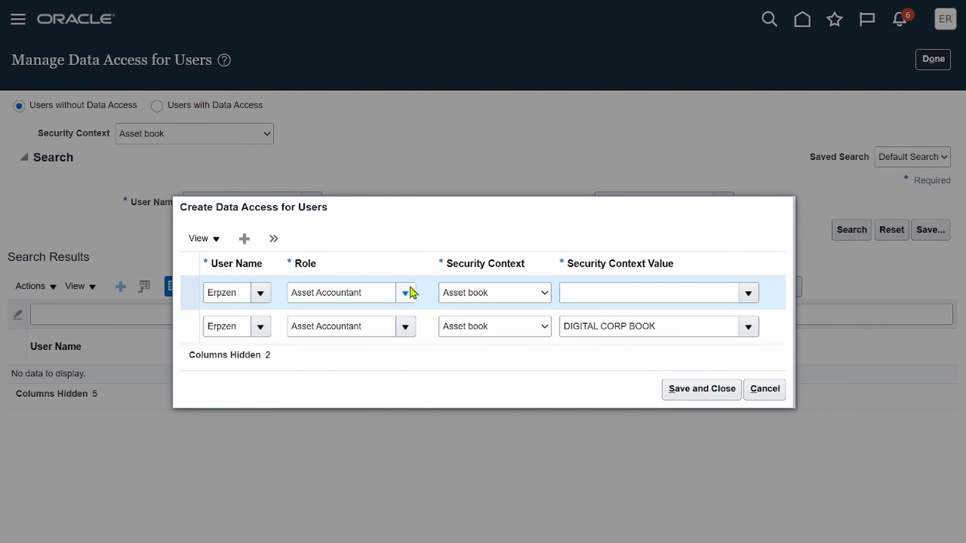
click(312, 541)
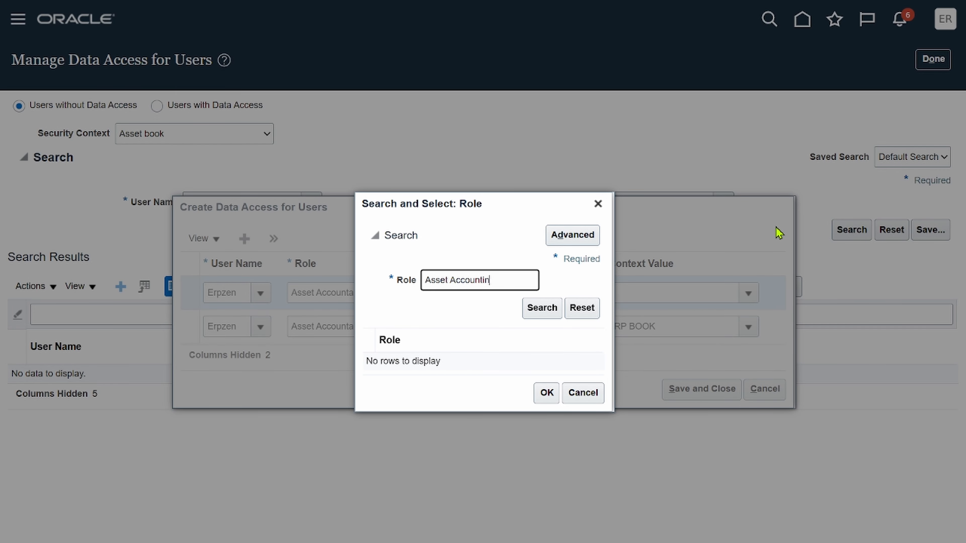
click(536, 309)
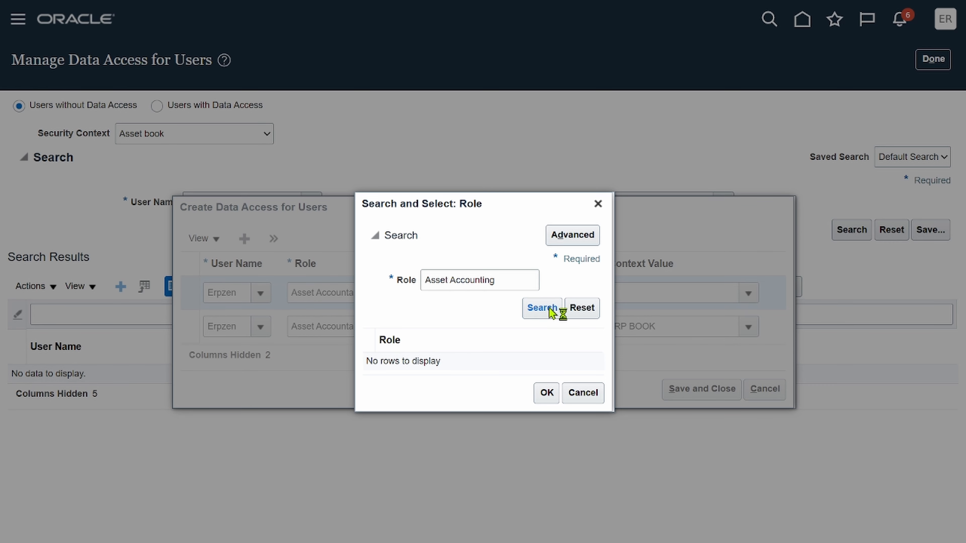
click(498, 361)
click(547, 394)
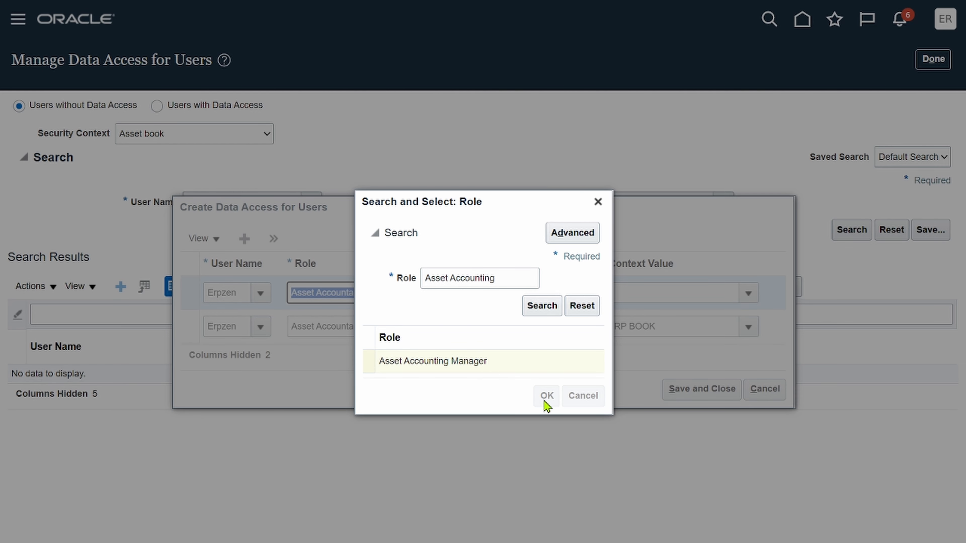
- Set the duplicated row's security context to Asset book, choose its asset book value, and save the data access assignments
click(524, 295)
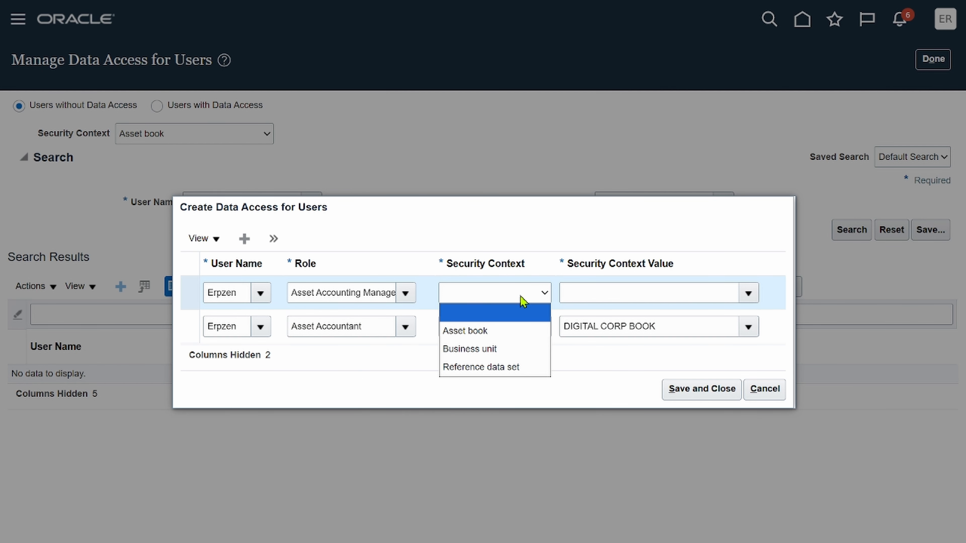
click(518, 335)
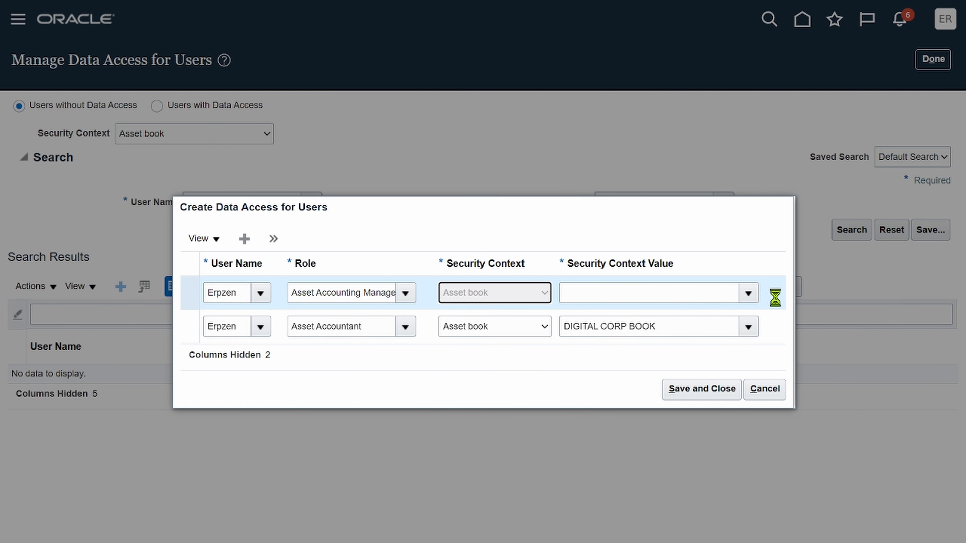
click(749, 294)
click(664, 340)
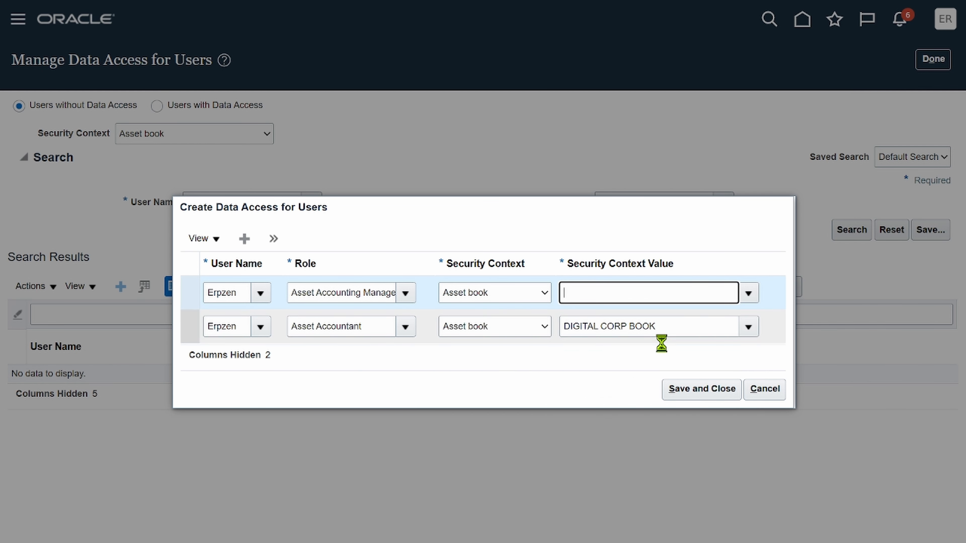
click(718, 390)
click(718, 391)
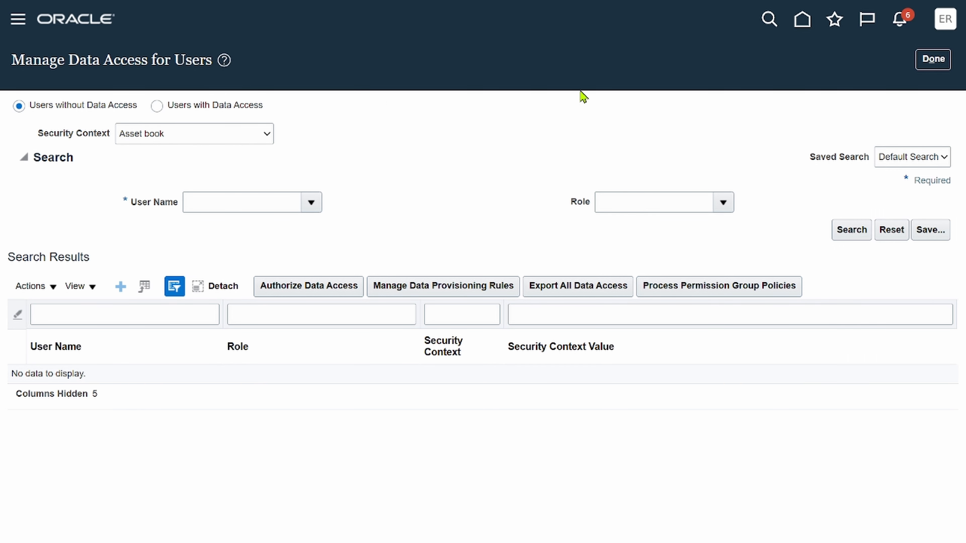
- Leave Manage Data Access for Users and go to the scheduled processes overview
click(53, 23)
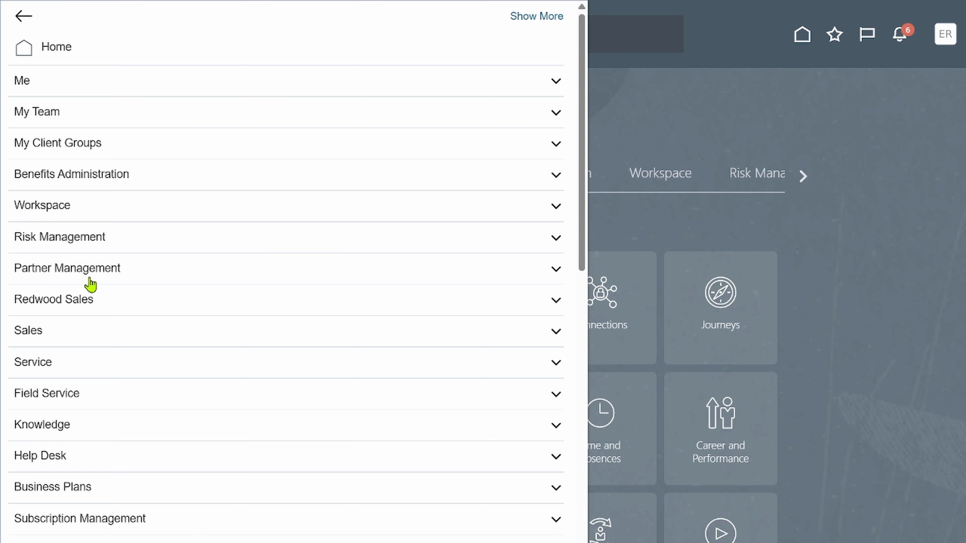
scroll(90, 282, down, 10)
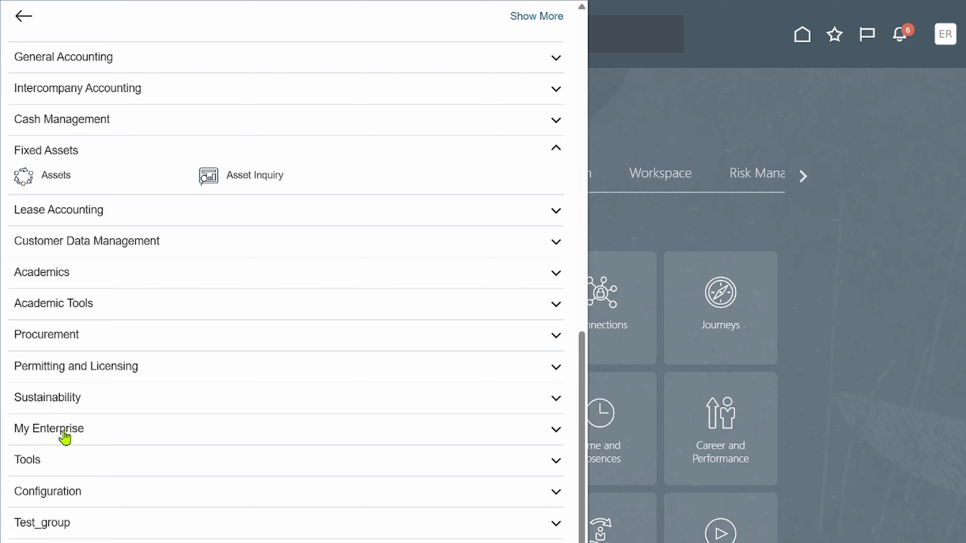
click(61, 463)
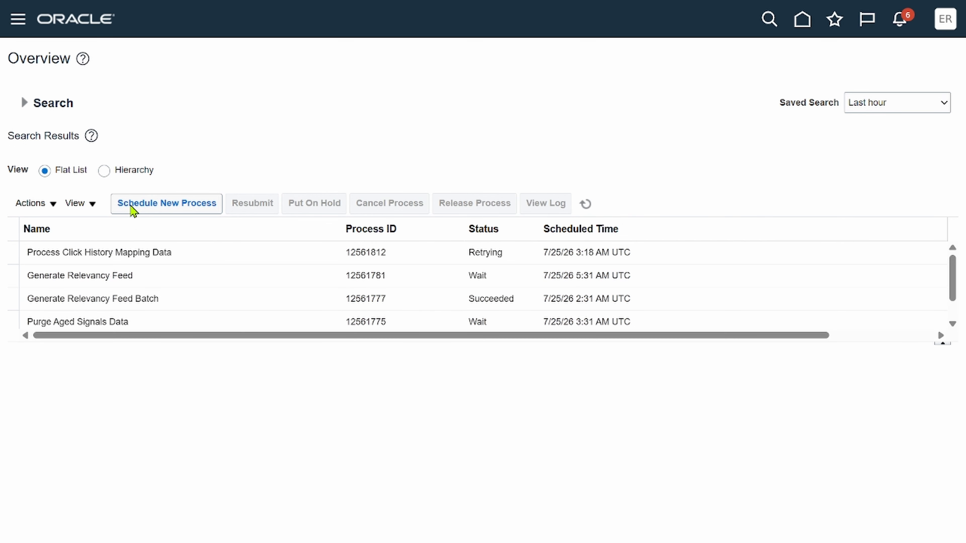
- Schedule a new job for the Retrieve Latest LDAP Changes process, found by searching for ldap, and submit it
click(131, 208)
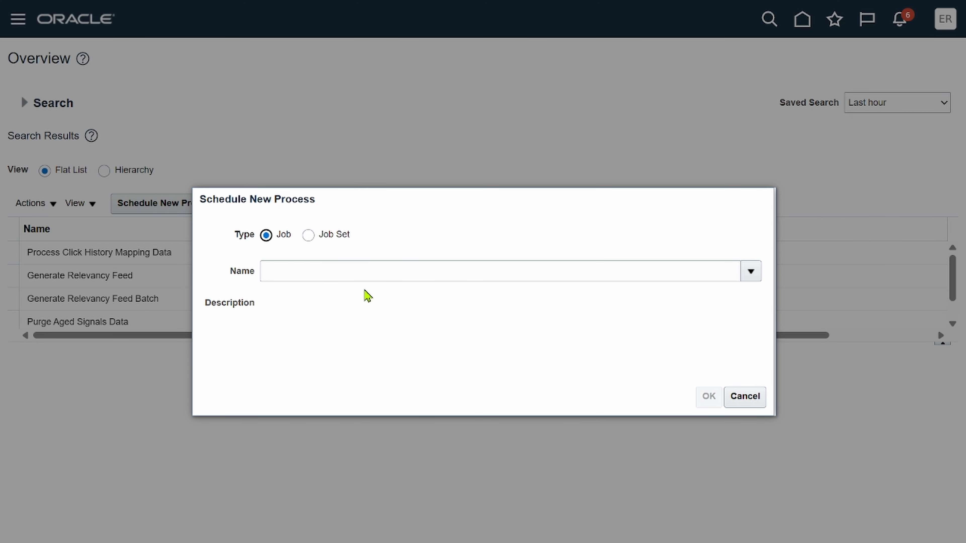
click(364, 270)
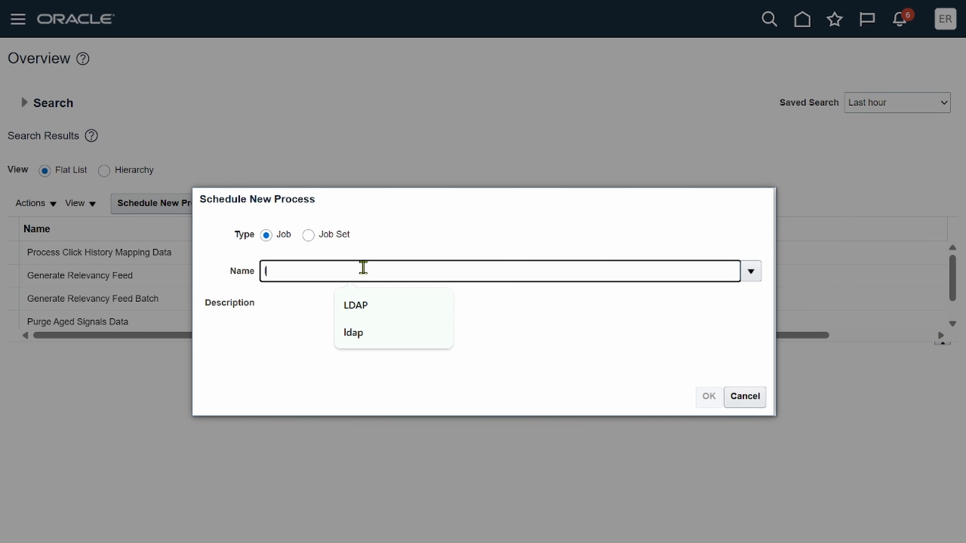
key(Tab)
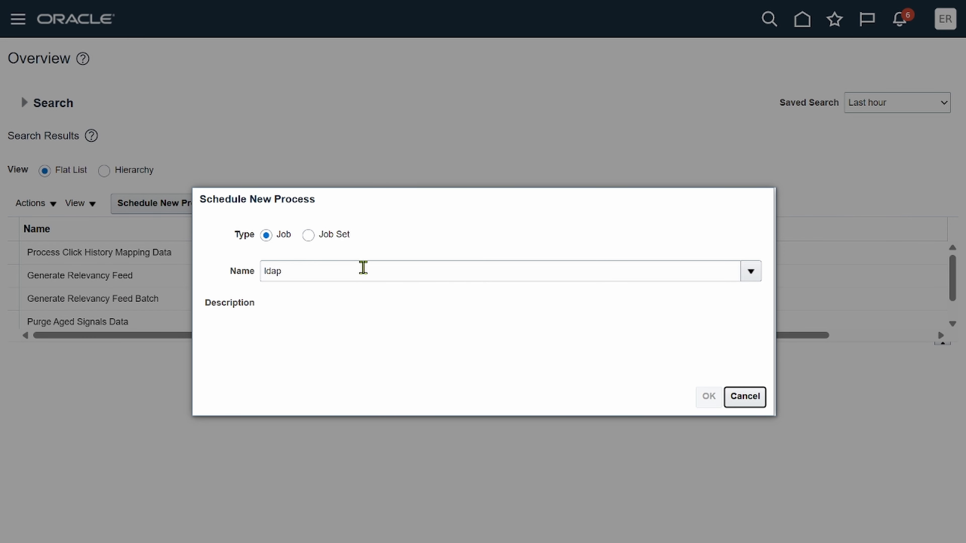
click(254, 320)
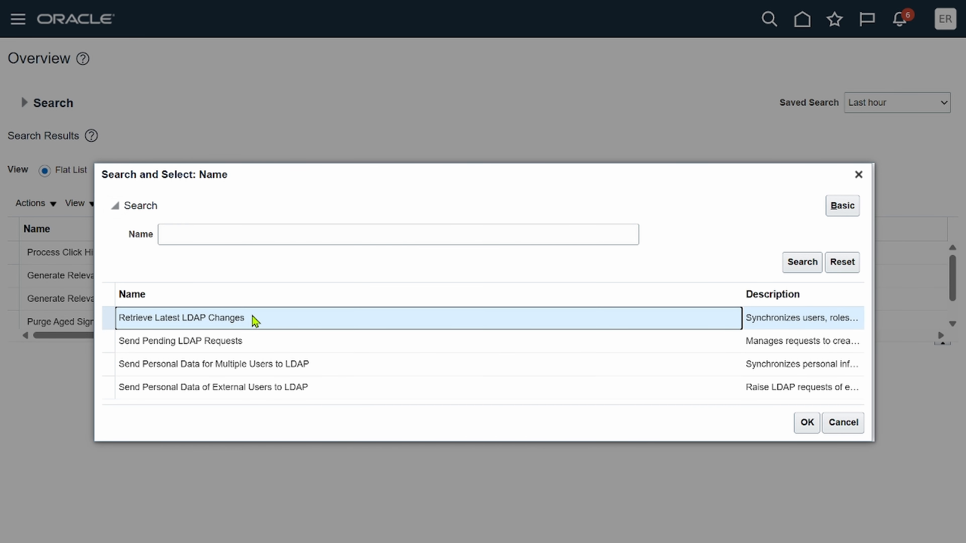
click(805, 430)
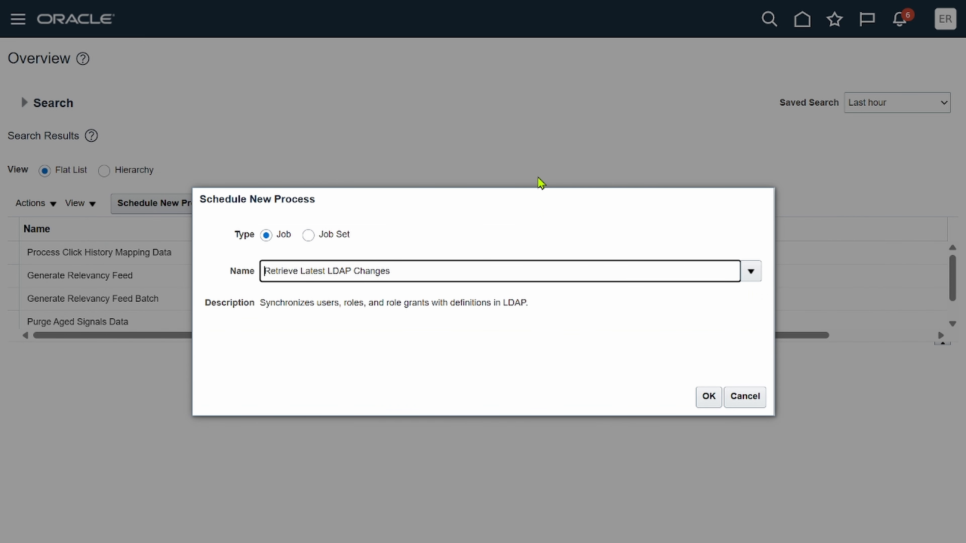
click(707, 399)
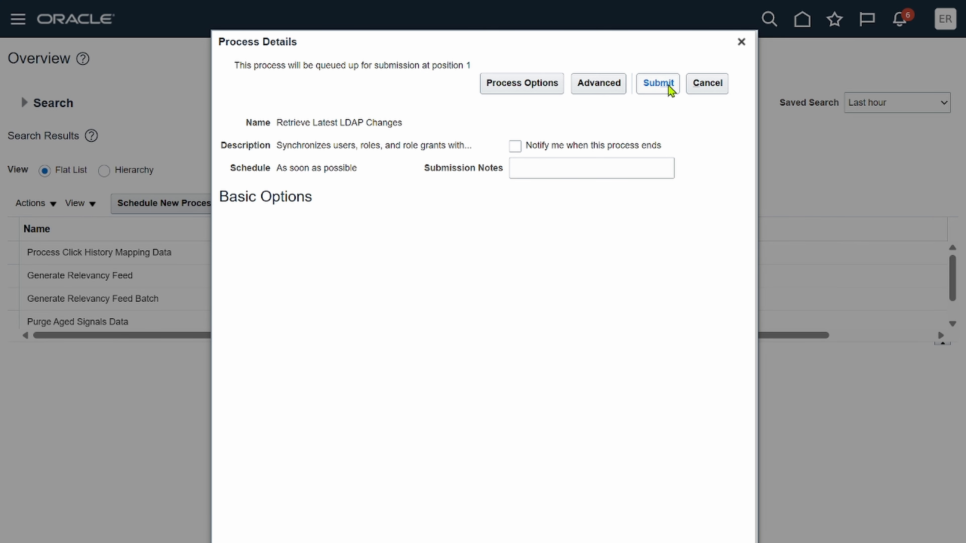
click(671, 88)
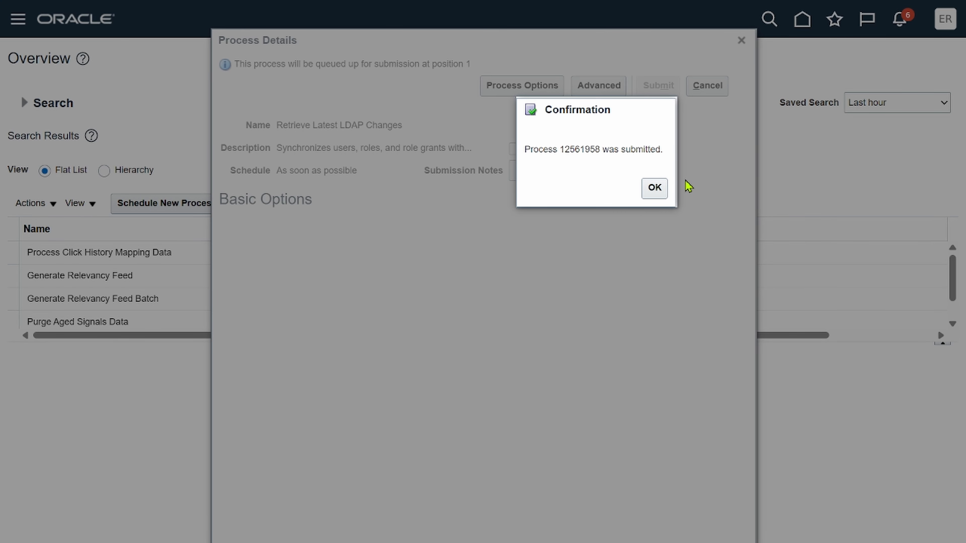
click(654, 188)
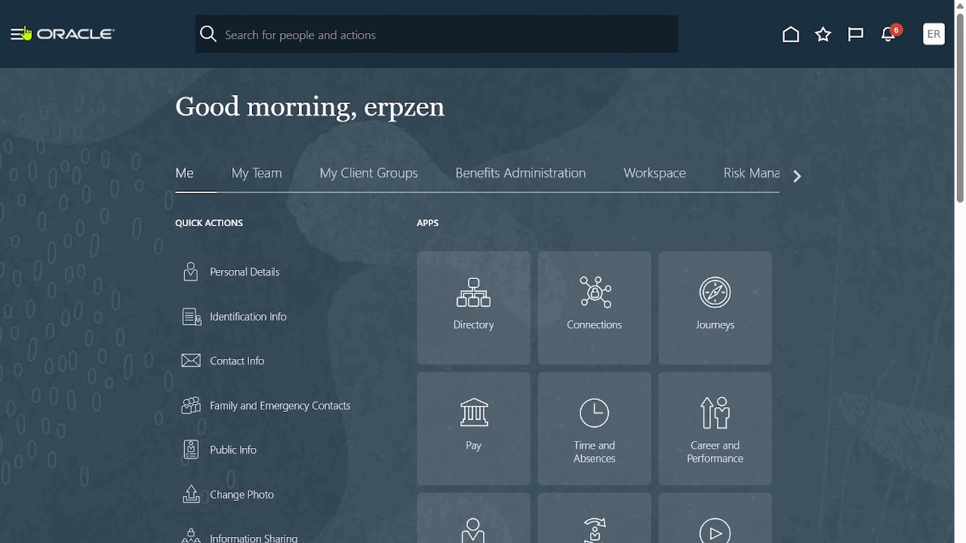
- Go to the Assets work area and switch its asset book to DIGITAL CORP BOOK - USD
click(18, 38)
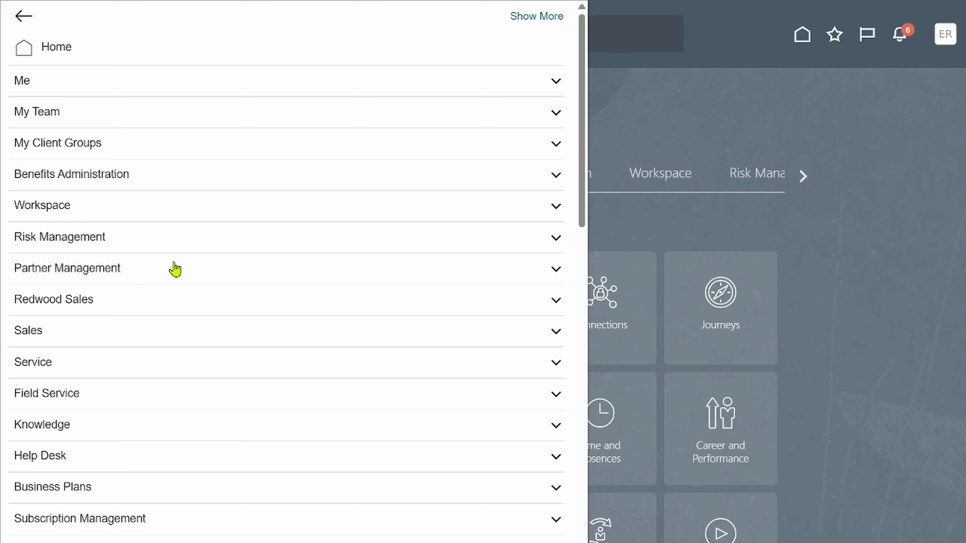
scroll(175, 271, down, 9)
scroll(179, 274, down, 10)
scroll(168, 269, up, 3)
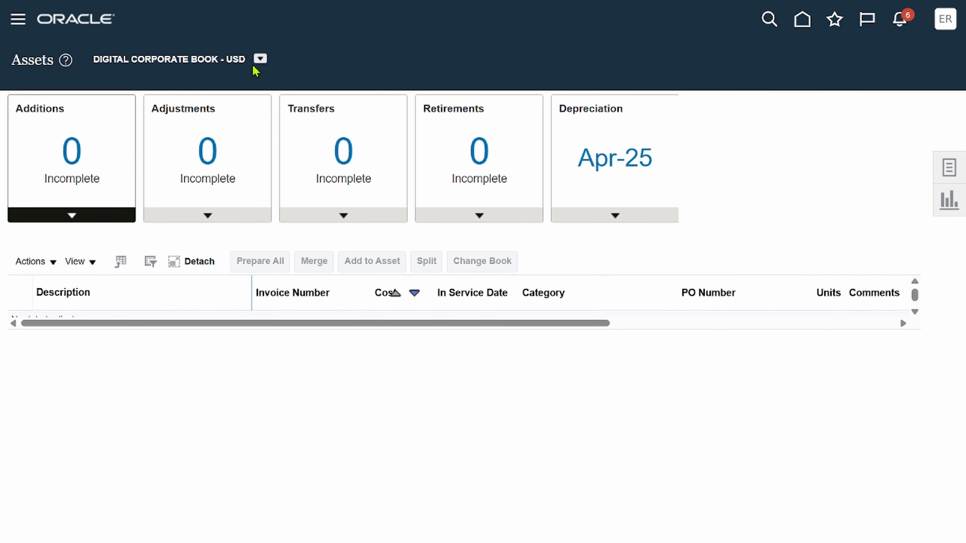
click(260, 60)
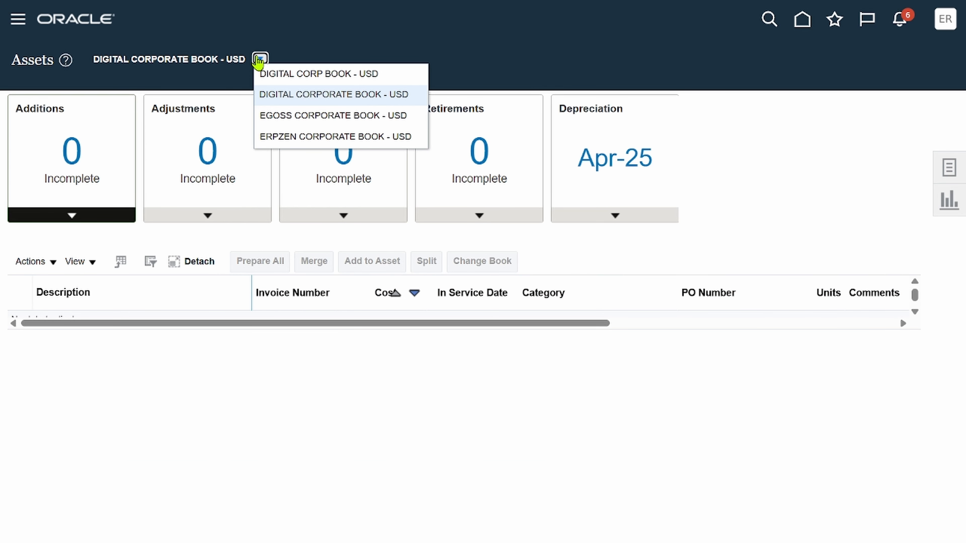
click(365, 76)
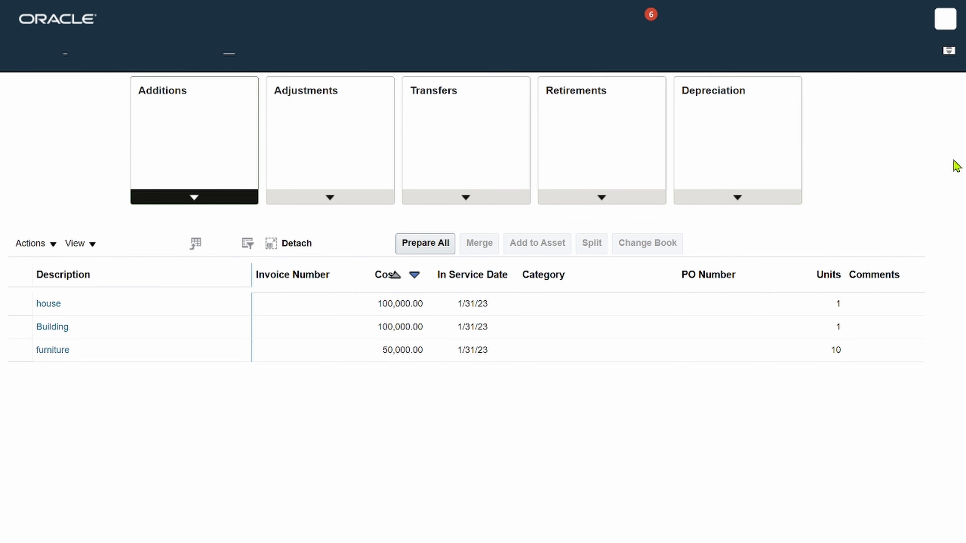
- Go to the Adjust Assets task and search DIGITAL CORP BOOK for asset number 1000002
click(955, 163)
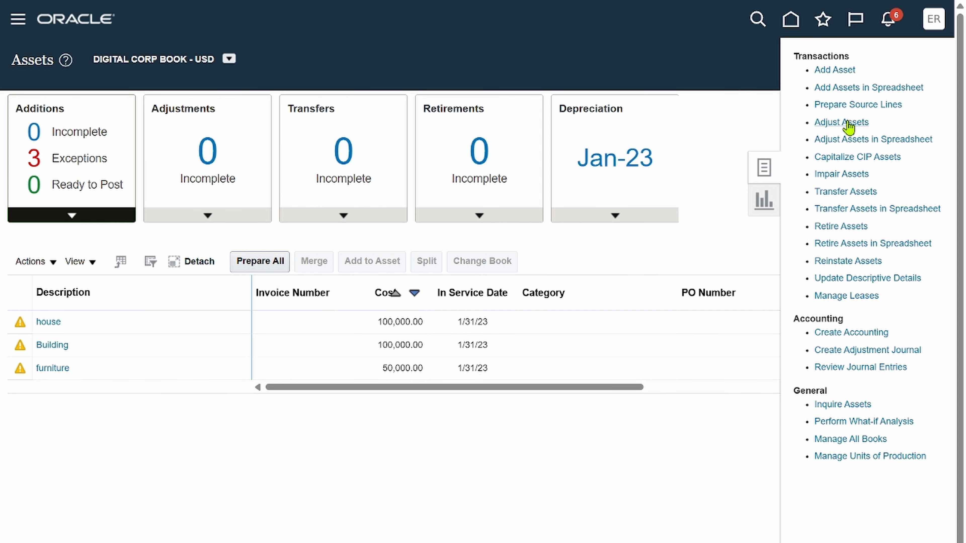
click(849, 125)
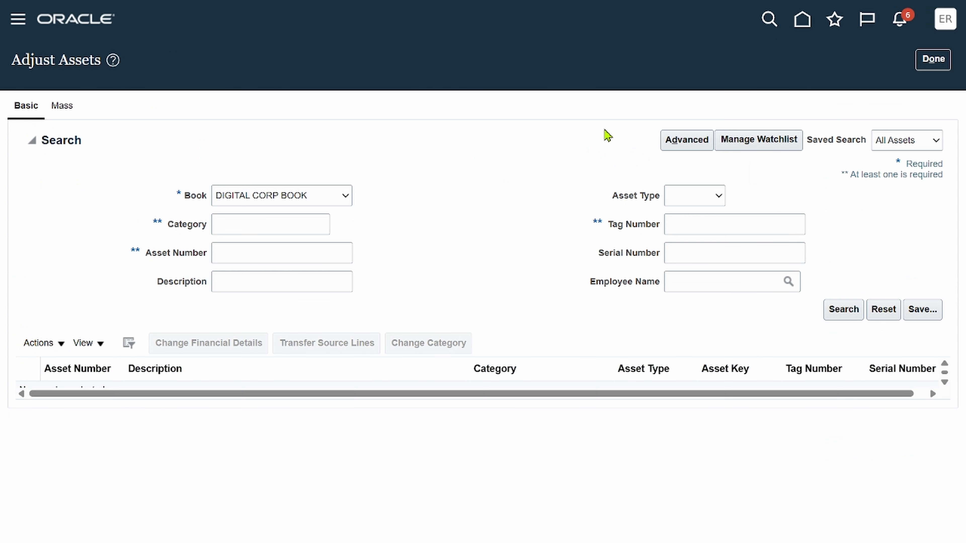
click(280, 262)
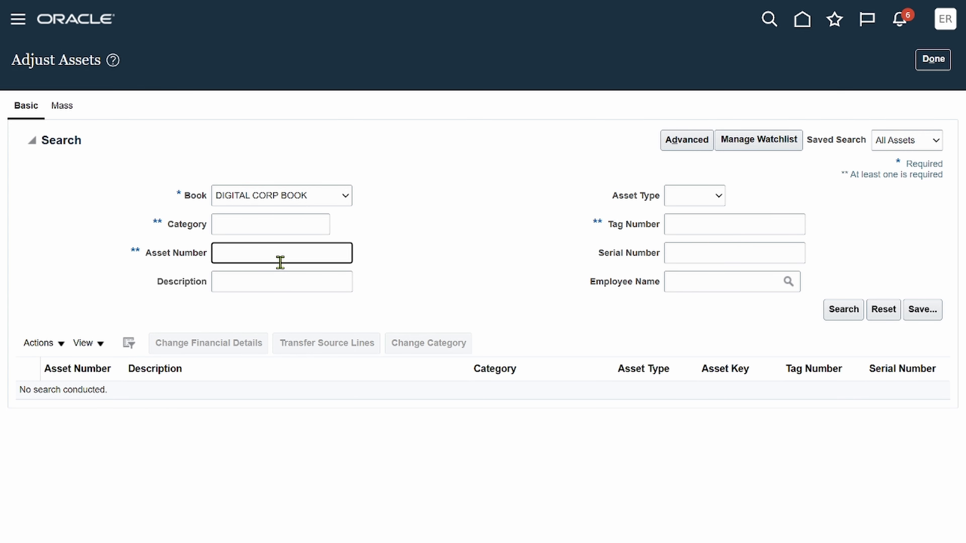
text(1000002)
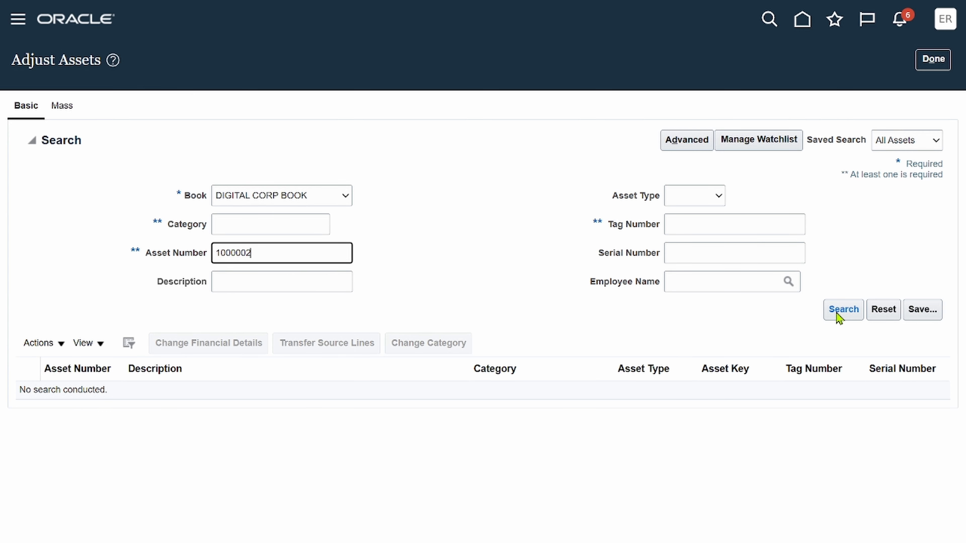
click(844, 315)
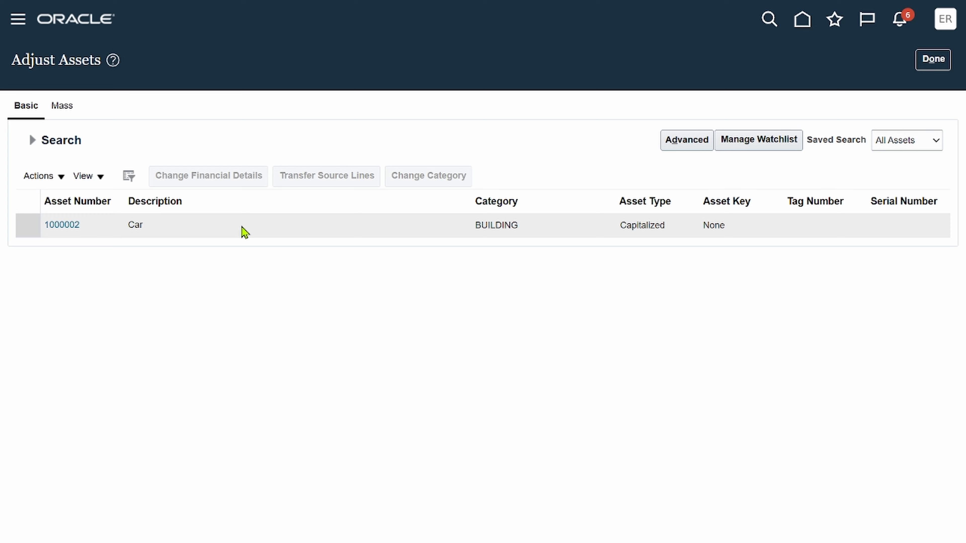
- Select the Car asset in the search results and choose Suspend Depreciation for it
click(243, 229)
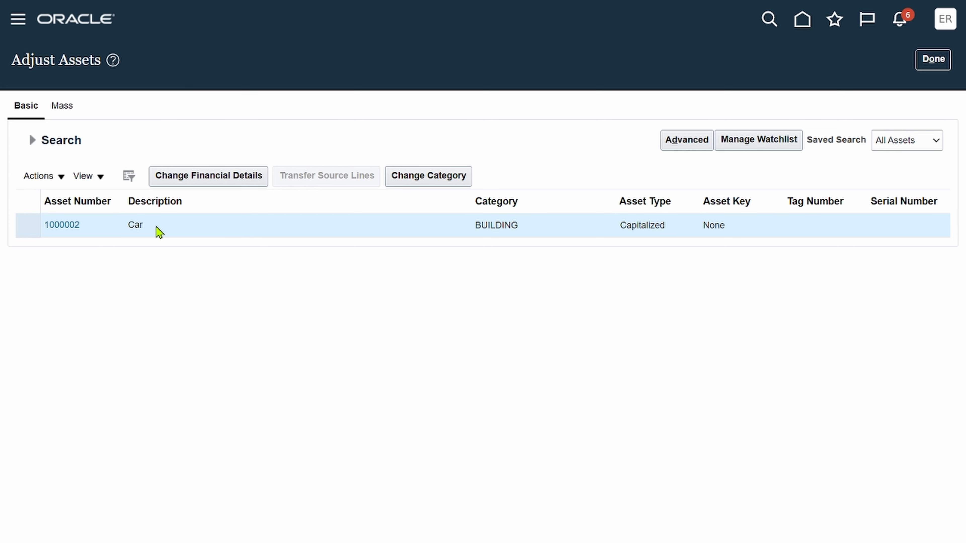
click(40, 177)
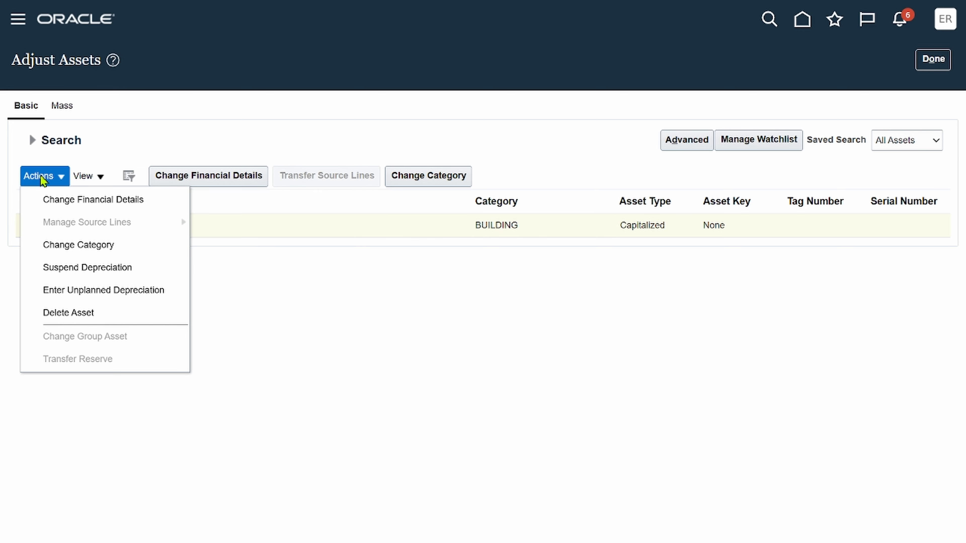
click(134, 268)
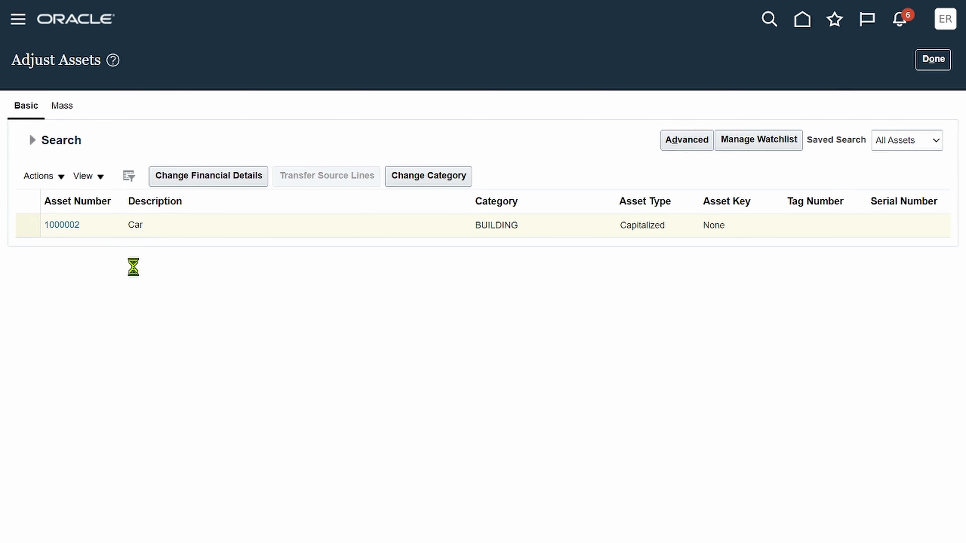